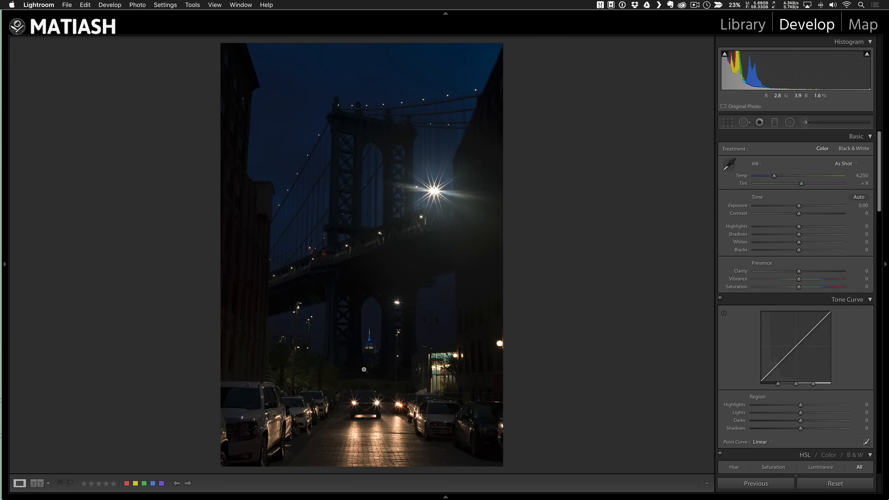
left_click(378, 346)
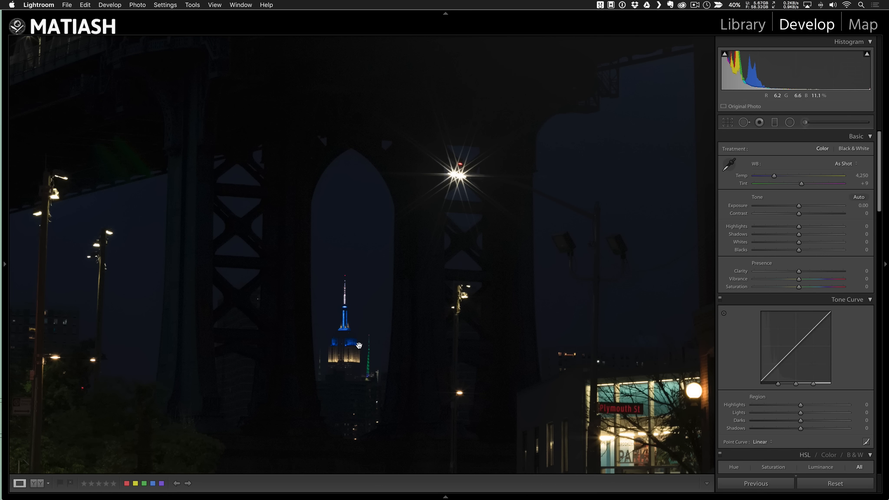
left_click(375, 293)
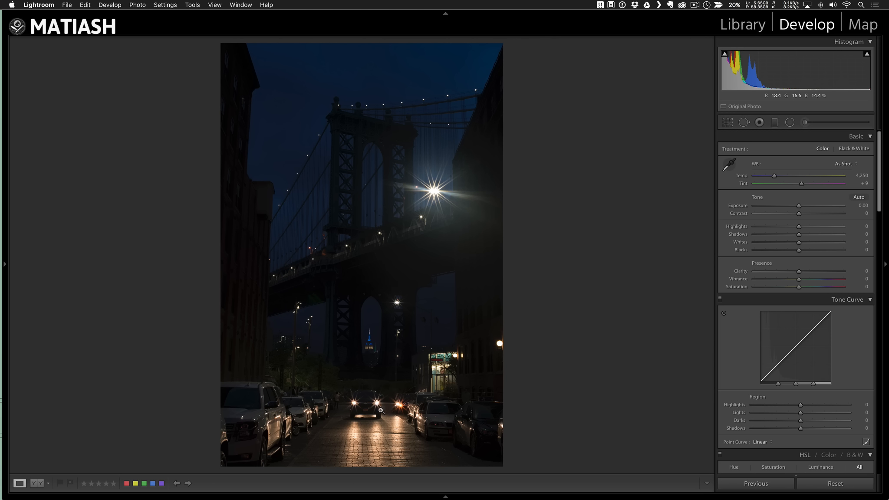
key("i")
Remove the dust spot in the sky beside the left bridge tower edge with Spot Removal in Heal mode at size 40
left_click(296, 113)
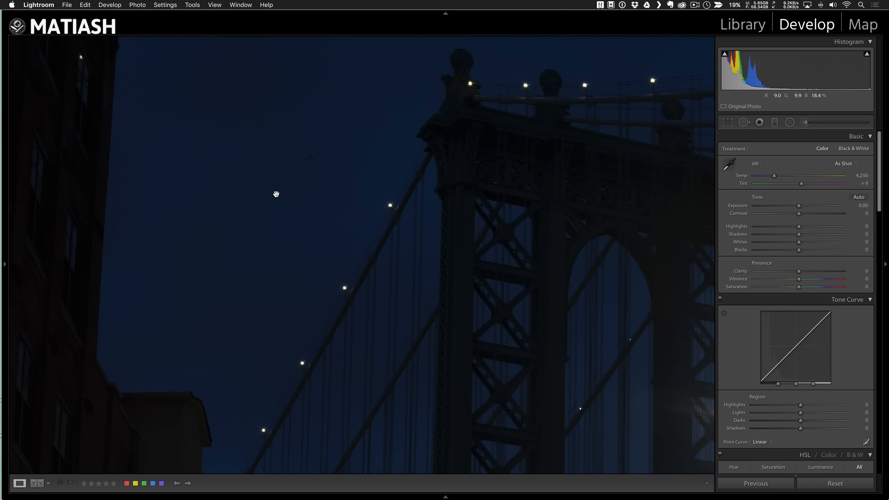
left_click(276, 194)
left_click(294, 151)
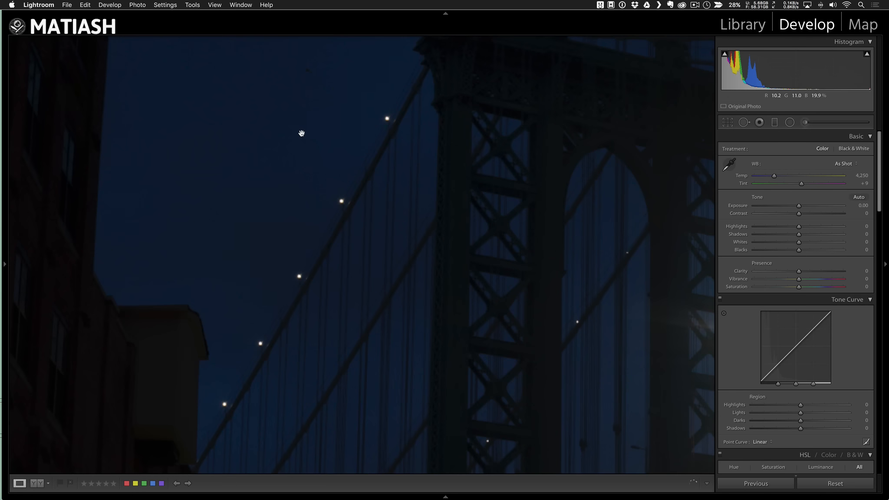
key("q")
left_click(305, 73)
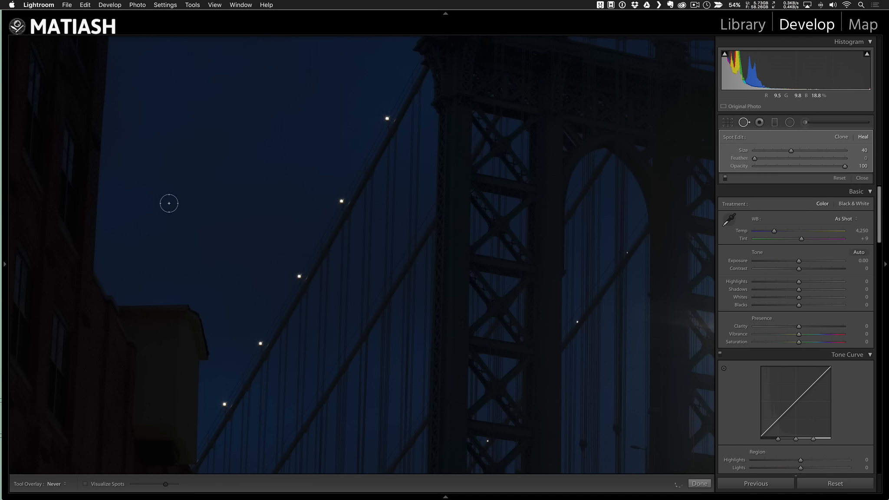
key("q")
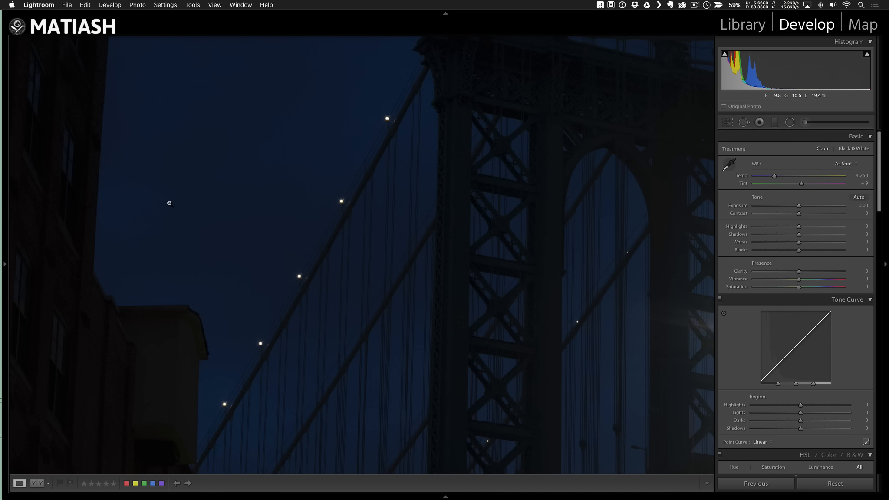
left_click(169, 203)
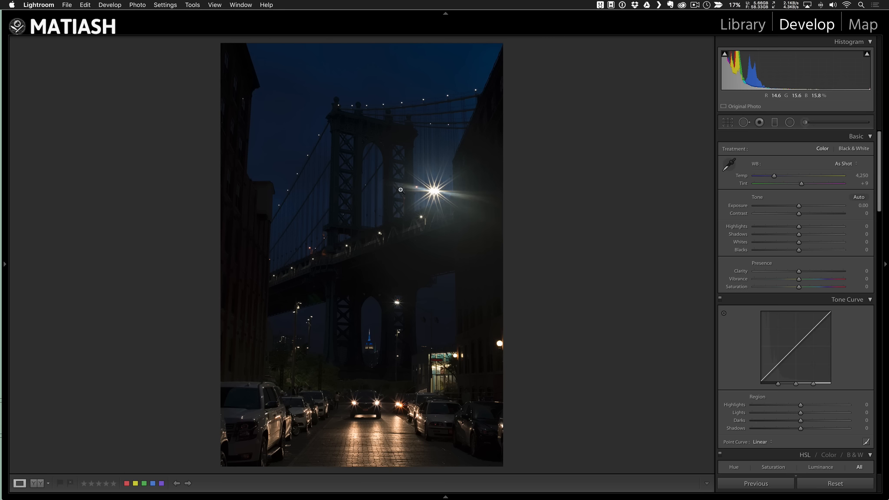
Check the version information of the installed Lightroom, and close it again
left_click(38, 5)
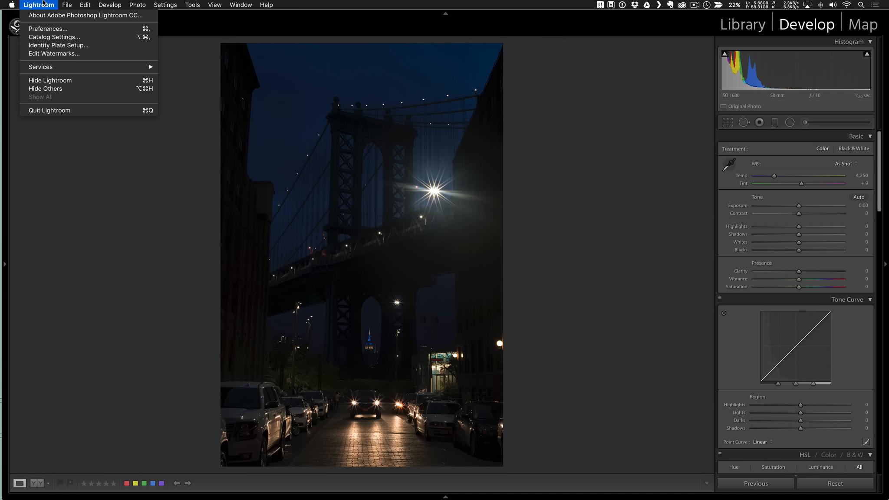
left_click(51, 14)
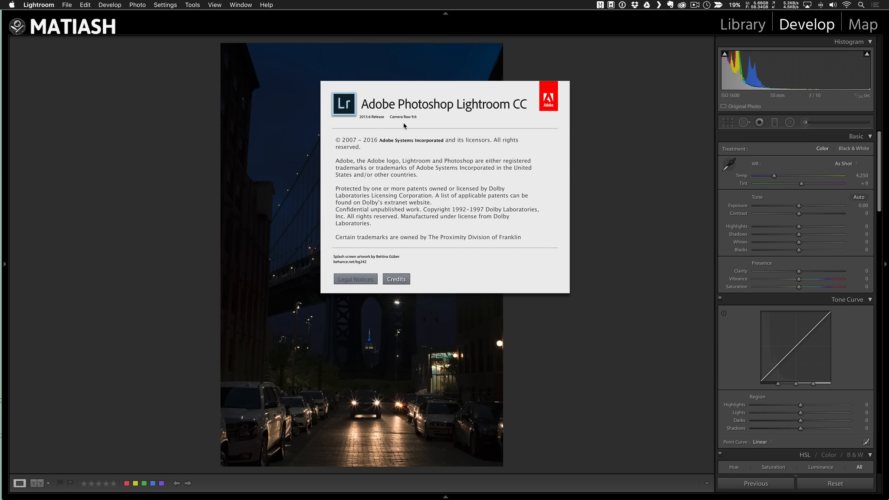
left_click(592, 140)
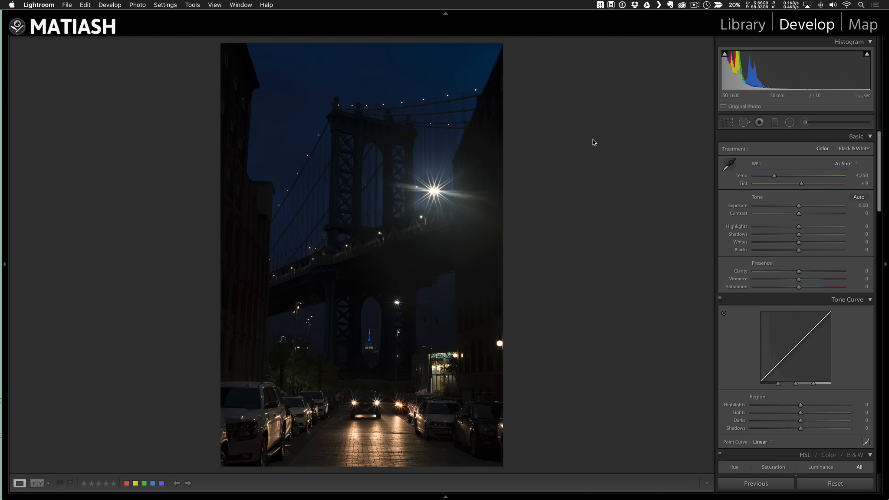
Correct the perspective with Guided Upright using two vertical guides, along the bridge tower's left edge and the left building's edge
scroll(789, 279, "down", 20)
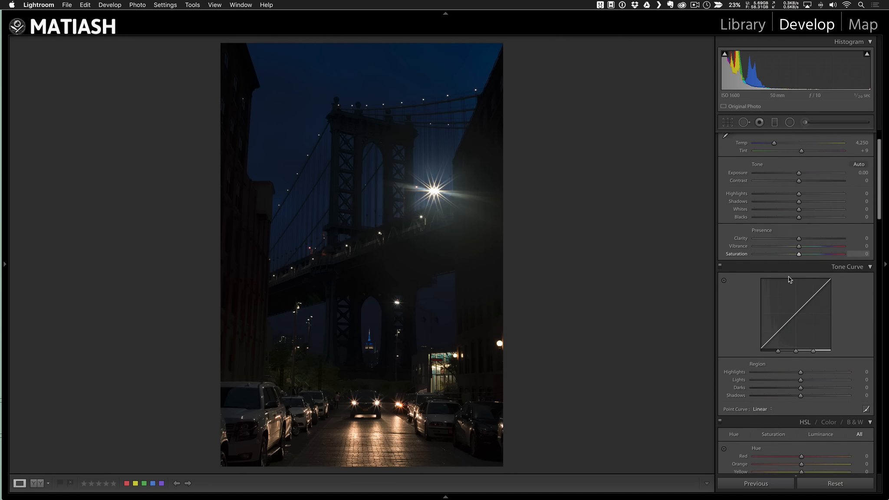
scroll(788, 277, "up", 3)
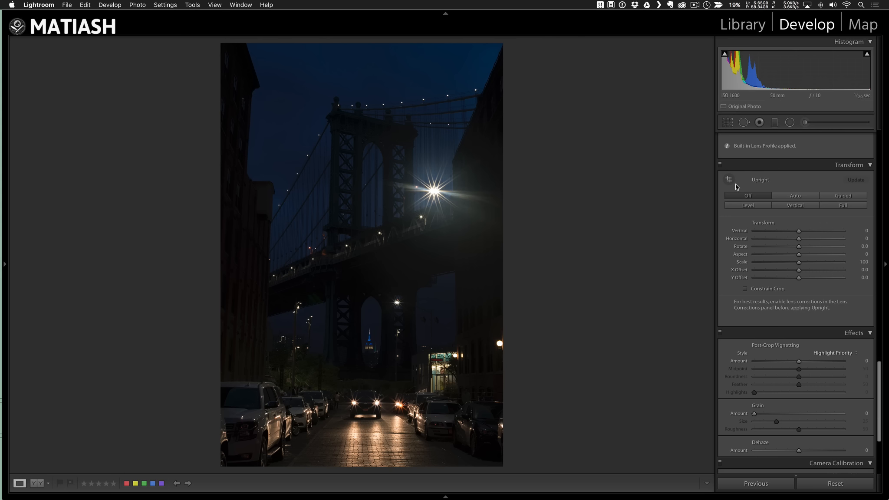
left_click(832, 198)
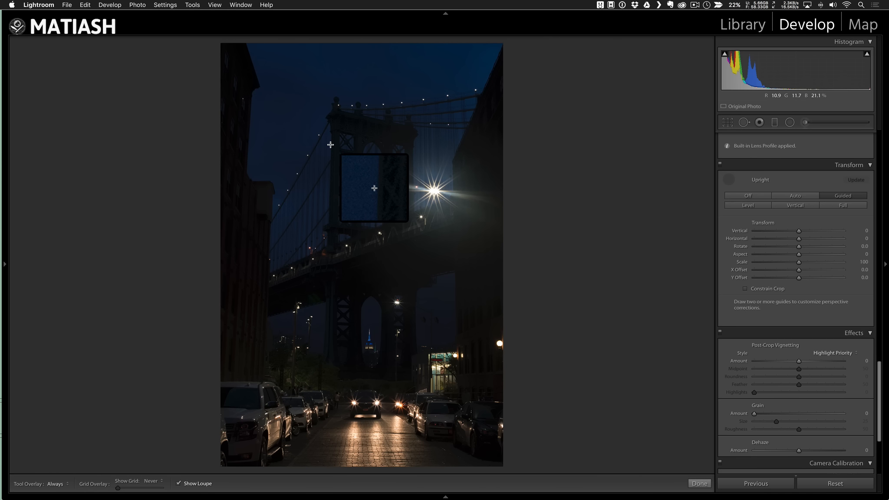
left_click_drag(330, 144, 328, 217)
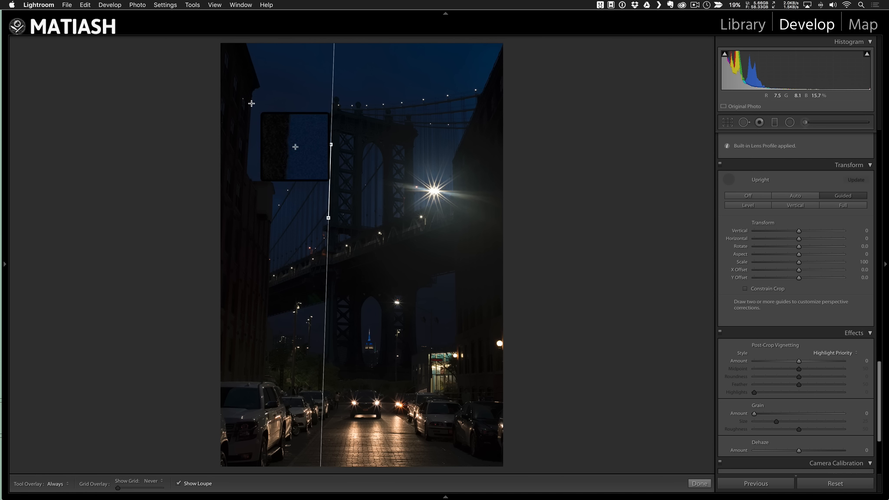
left_click_drag(251, 103, 246, 165)
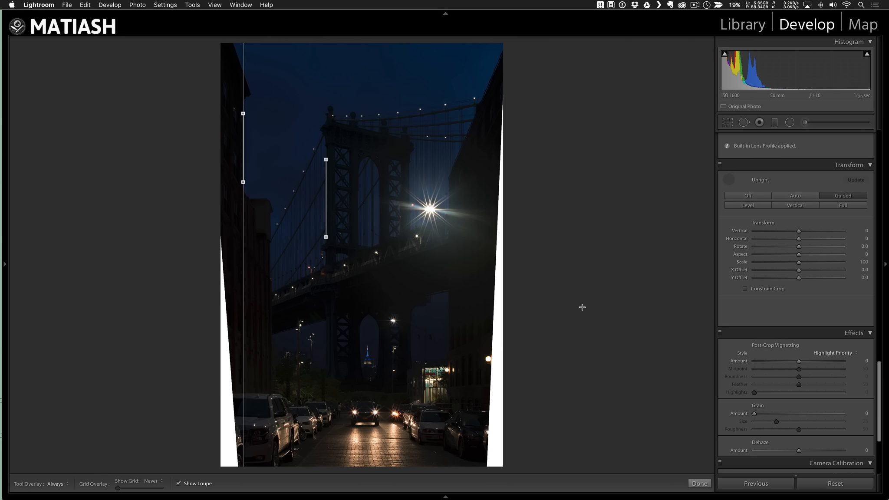
left_click(728, 180)
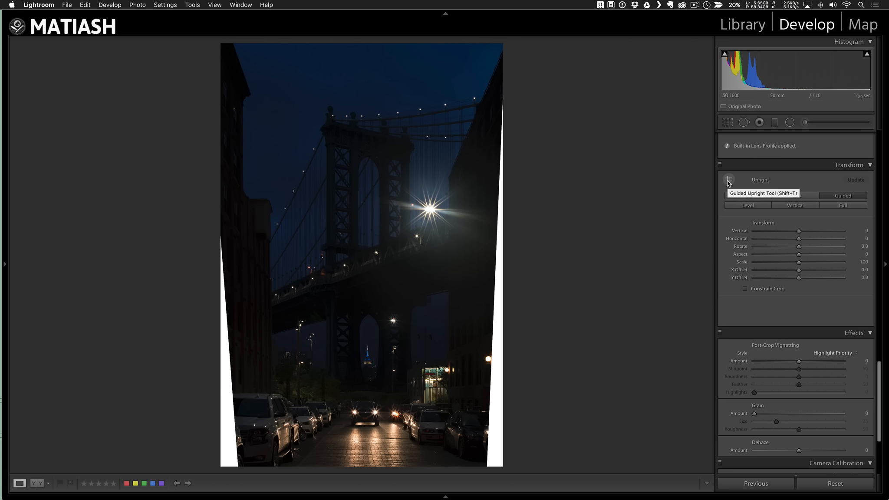
Crop the photo at its original aspect ratio to exclude the white wedges along both sides, and shift the framing slightly
key("r")
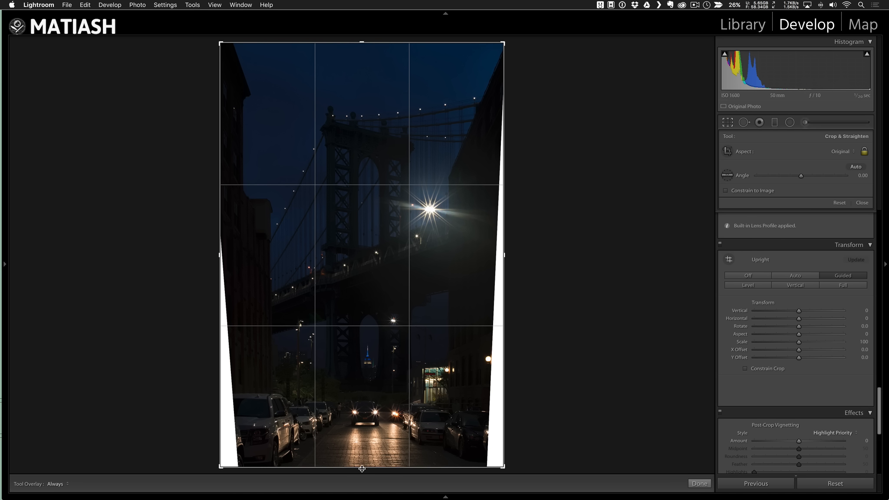
left_click_drag(361, 467, 356, 441)
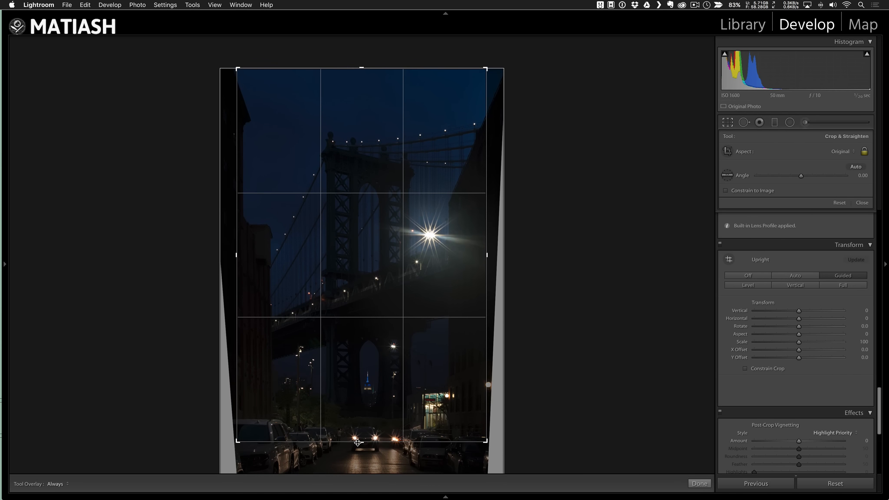
left_click_drag(356, 398, 356, 376)
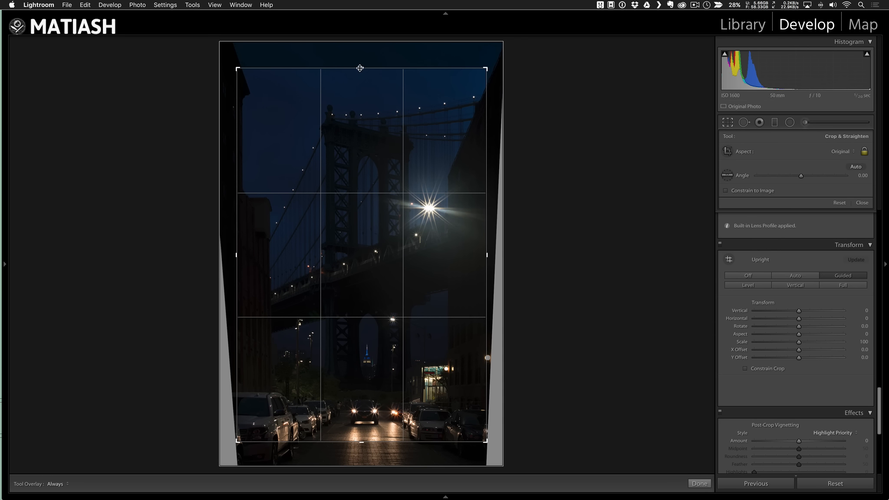
left_click_drag(360, 68, 372, 83)
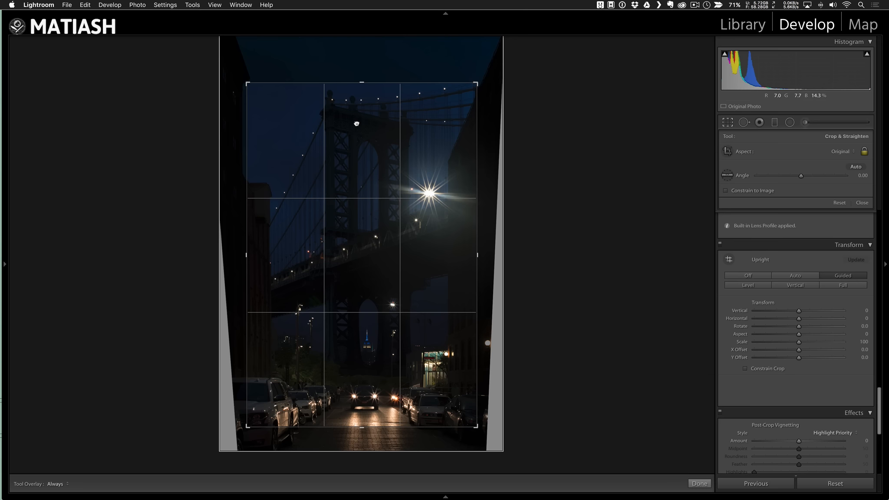
left_click_drag(356, 125, 354, 123)
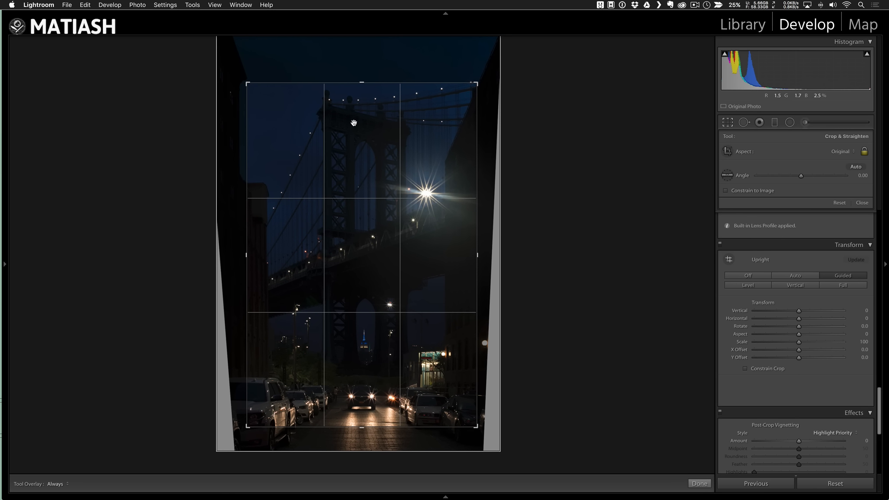
key("Return")
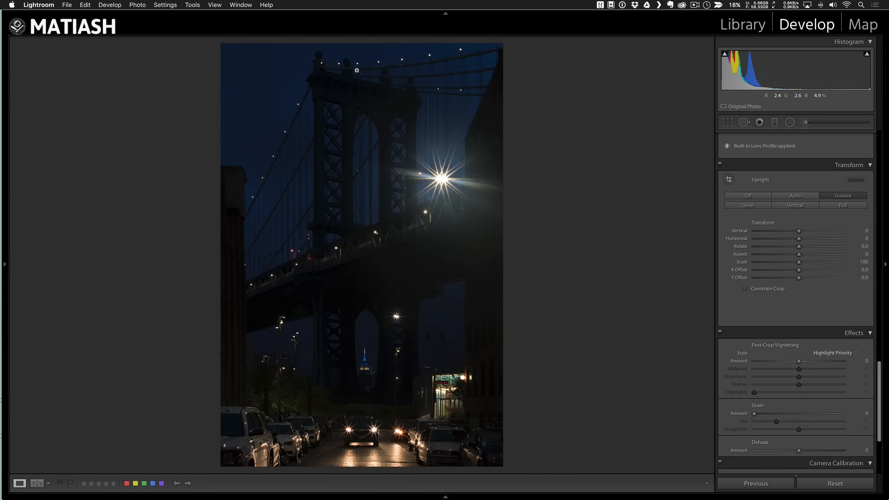
Loosen the crop slightly to include more sky above the bridge tower, and reposition the photo within the frame
key("r")
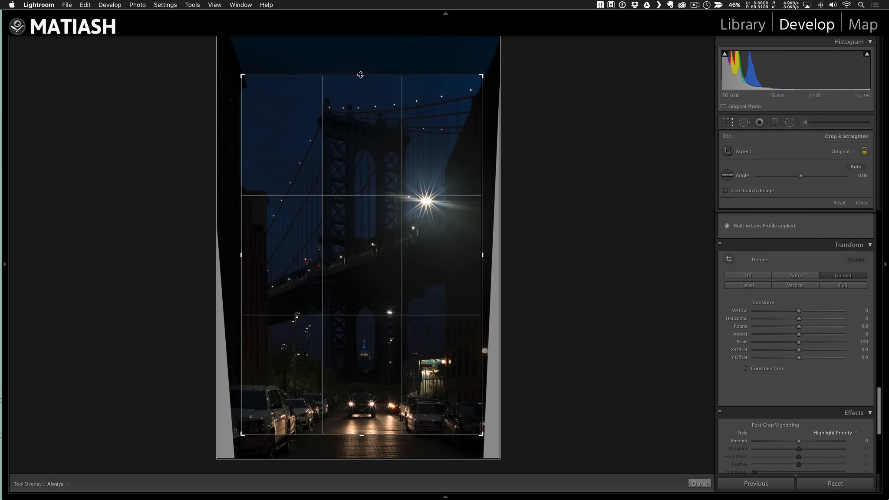
left_click_drag(360, 75, 369, 92)
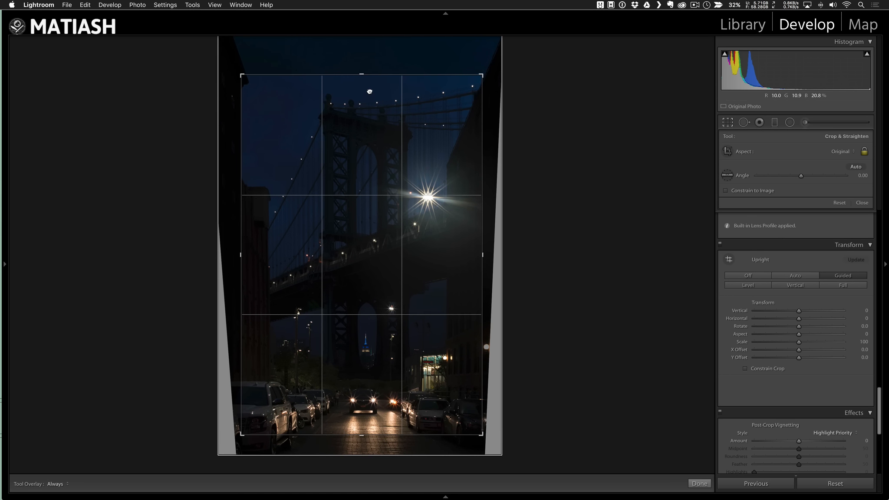
key("r")
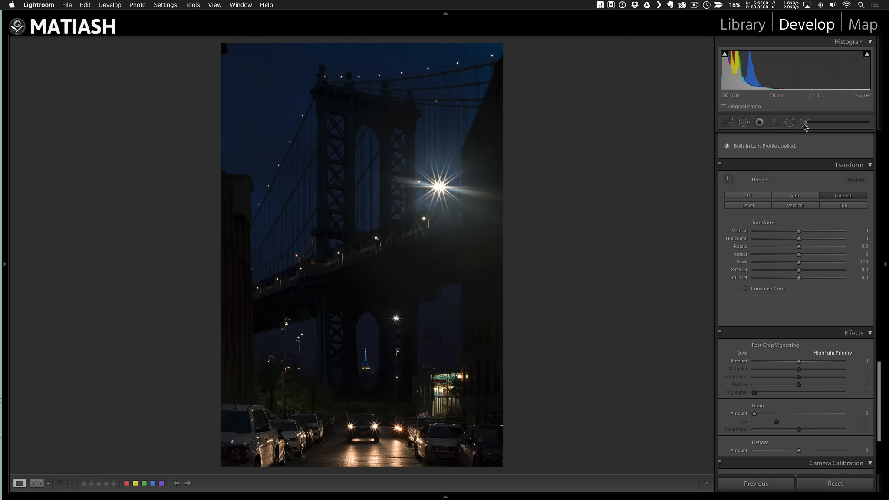
Cover the dark building remnant in the sky's upper-left corner with a size 78 Clone spot sourced from the adjacent sky
left_click(744, 122)
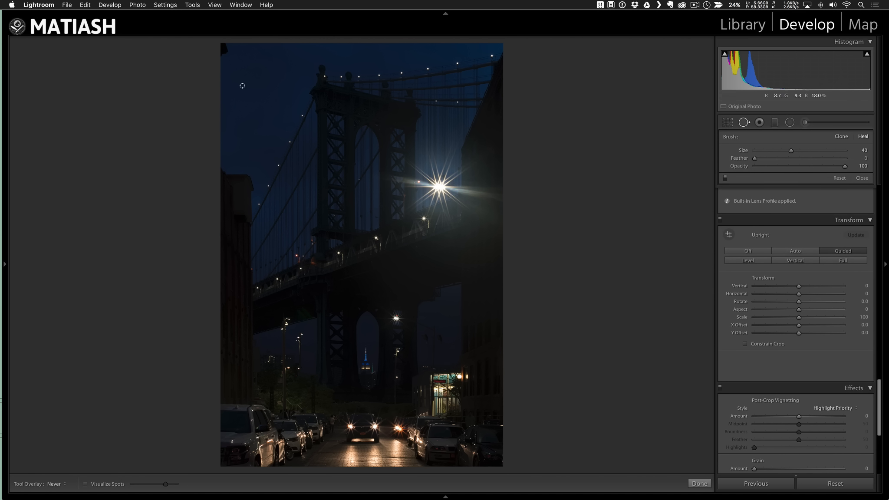
scroll(243, 85, "up", 3)
scroll(241, 80, "up", 6)
left_click(222, 53)
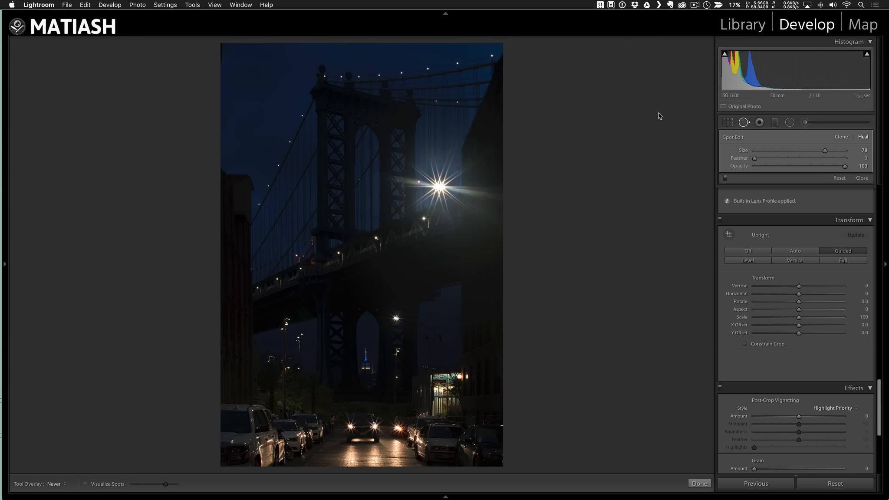
left_click(841, 136)
left_click_drag(225, 86, 267, 66)
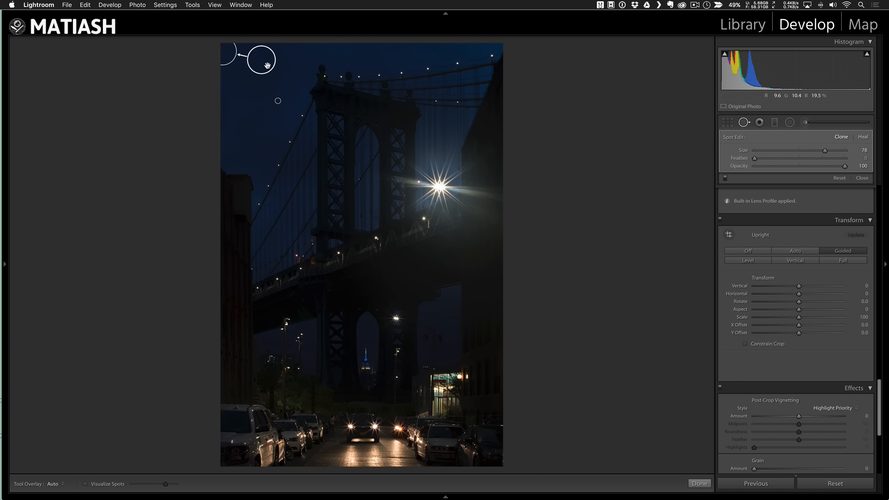
key("h")
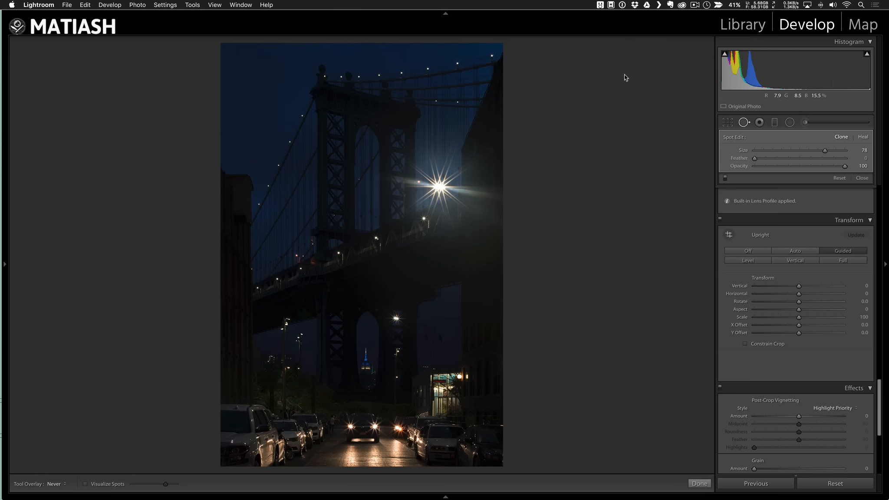
left_click(742, 122)
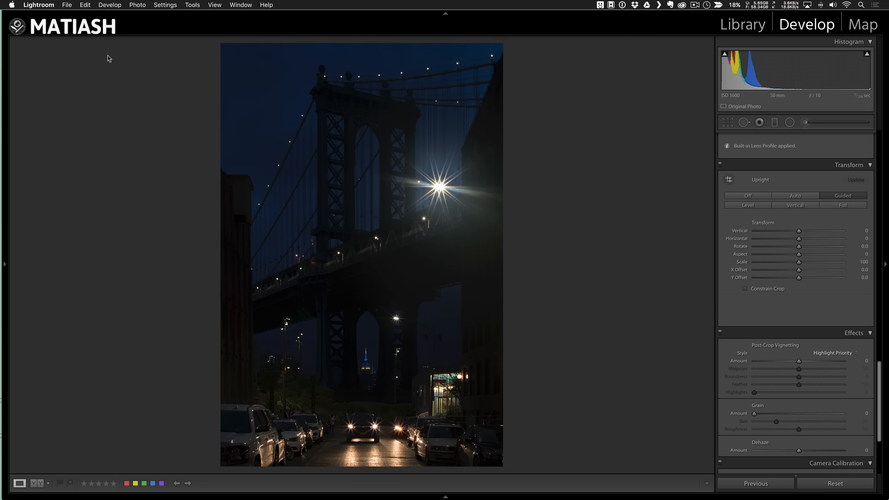
Open the photo in ON1 Layers 10 from Lightroom and switch to the Enhance module
left_click(67, 5)
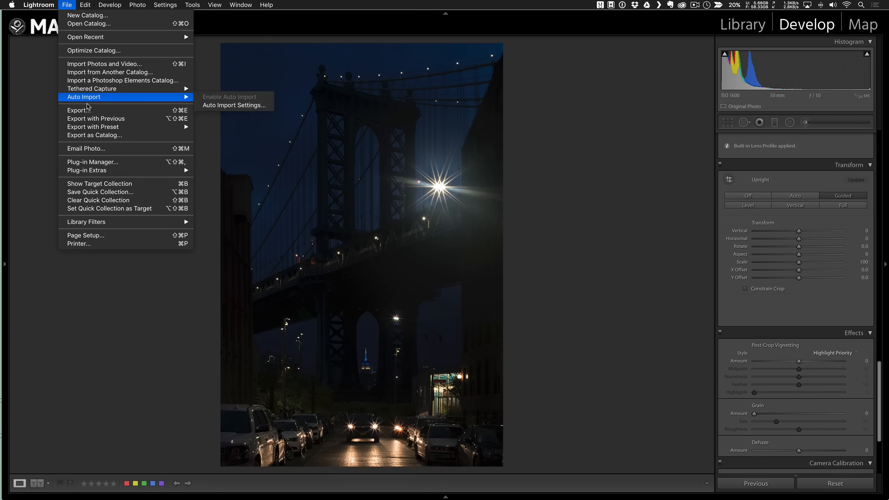
mouse_move(136, 172)
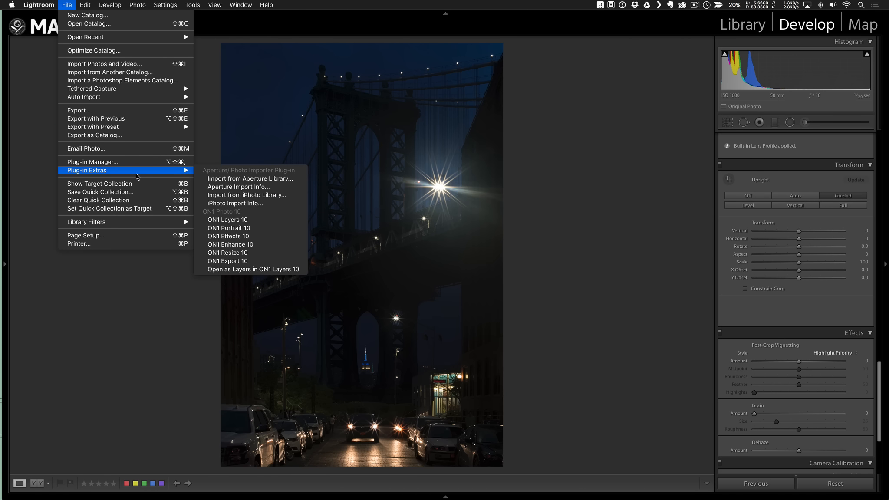
left_click(273, 220)
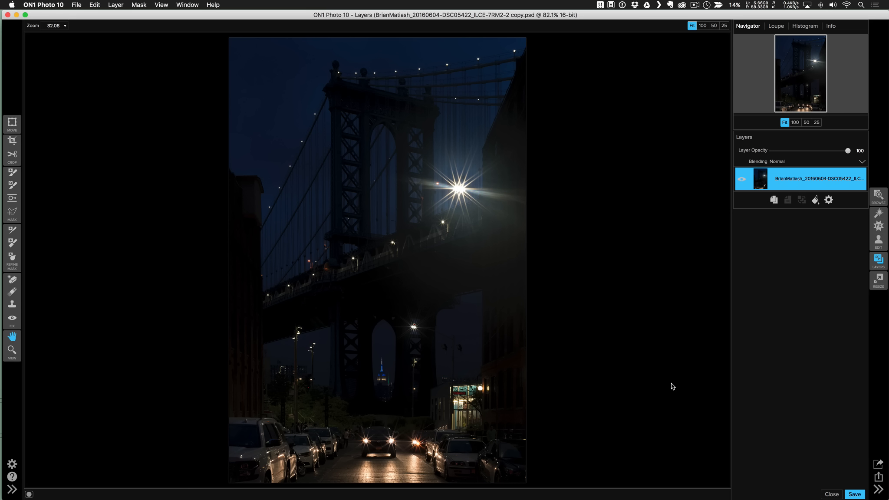
left_click(829, 203)
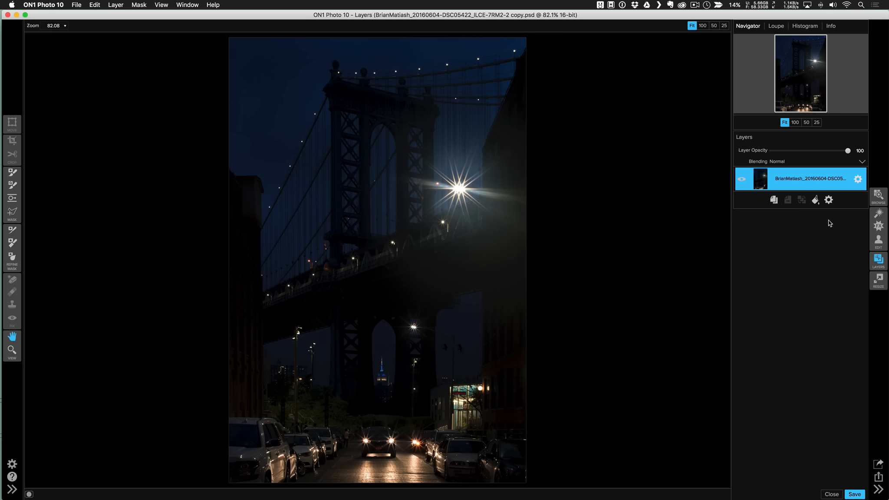
left_click(879, 214)
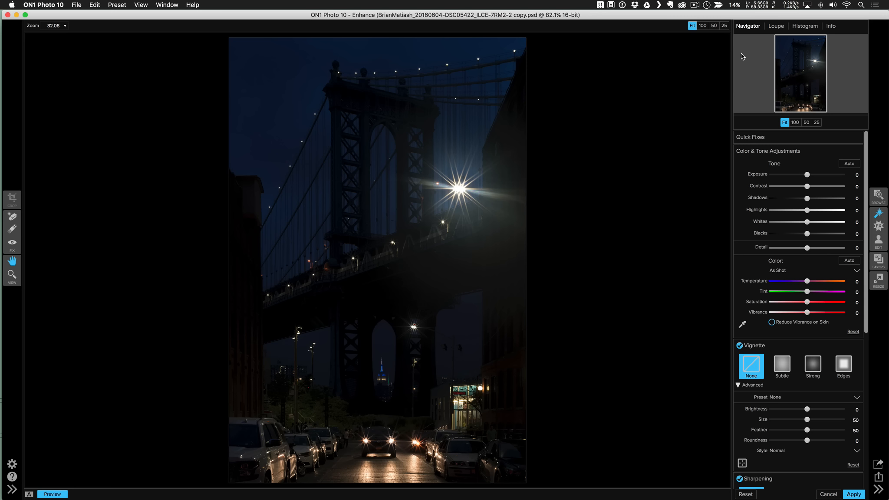
Show the histogram, brighten the photo with Exposure 0.8 and Shadows 11, and warm its Temperature to 7
left_click(803, 27)
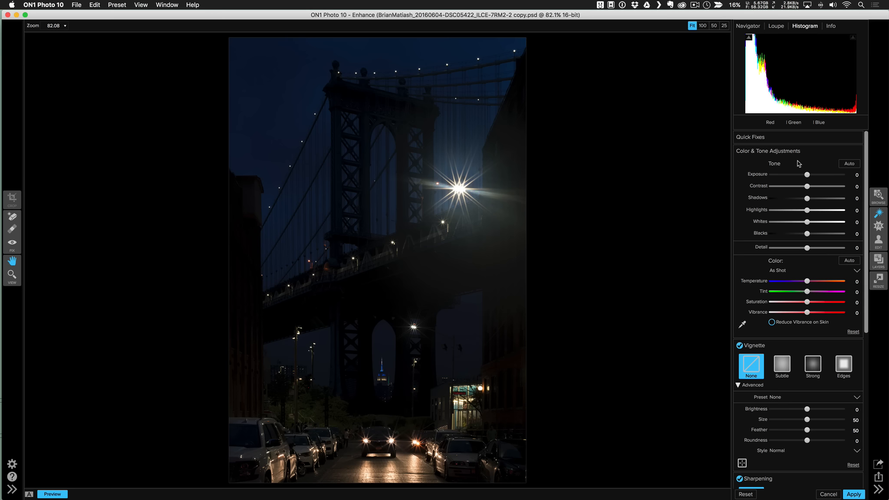
left_click_drag(807, 175, 815, 198)
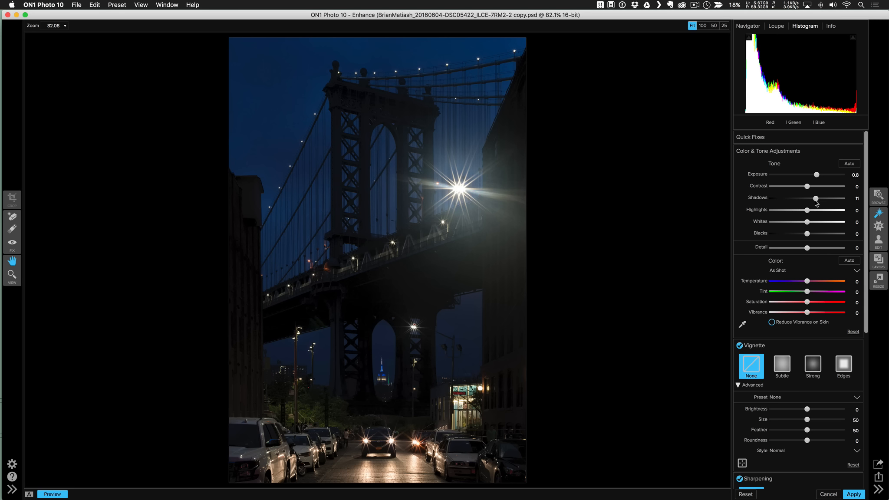
left_click_drag(806, 282, 812, 282)
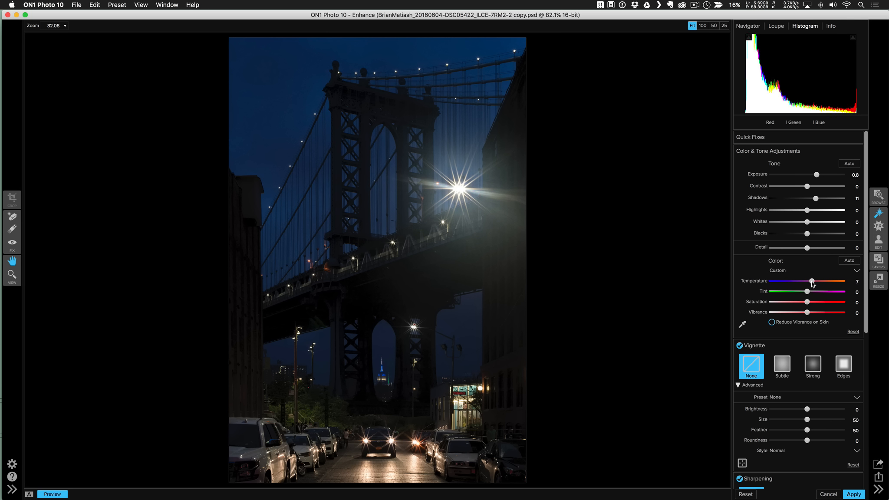
Set Highlights to -13 and Whites to -8, lower Exposure to 0.65, and raise Saturation to 6
left_click_drag(807, 221, 797, 212)
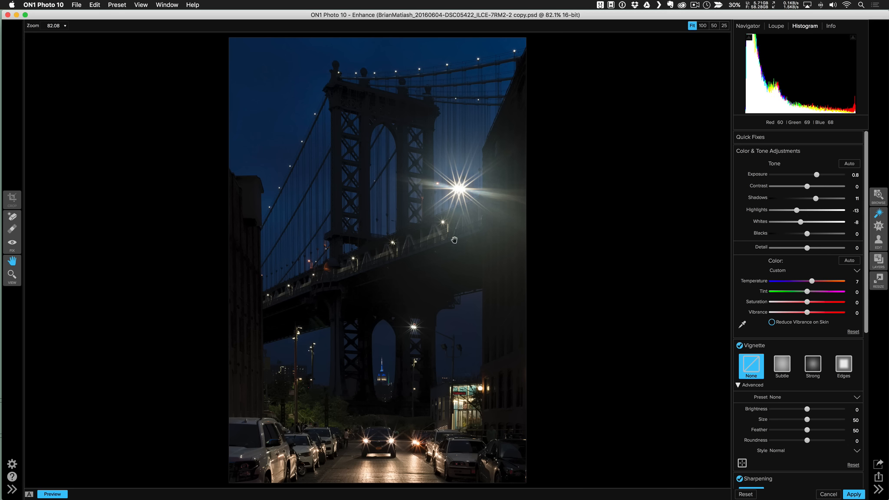
left_click_drag(816, 175, 815, 176)
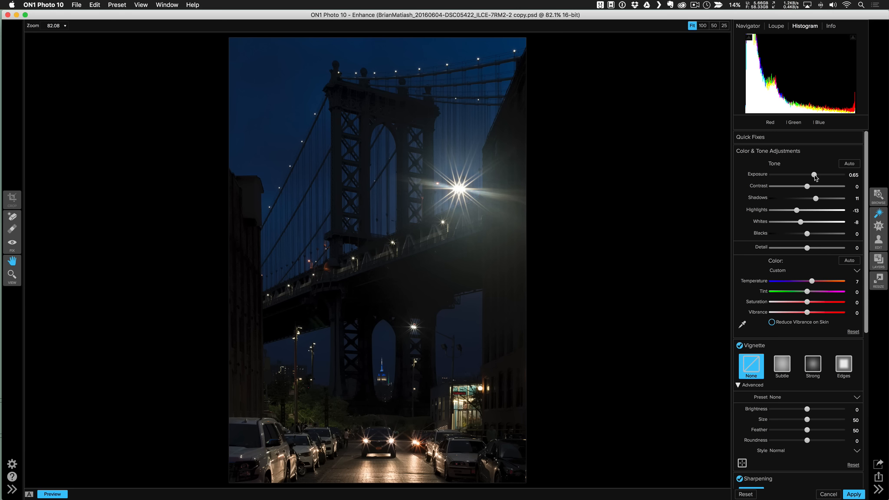
left_click(810, 302)
Compare the photo with and without the Enhance adjustments, and raise Shadows to 19
left_click(52, 494)
left_click(52, 494)
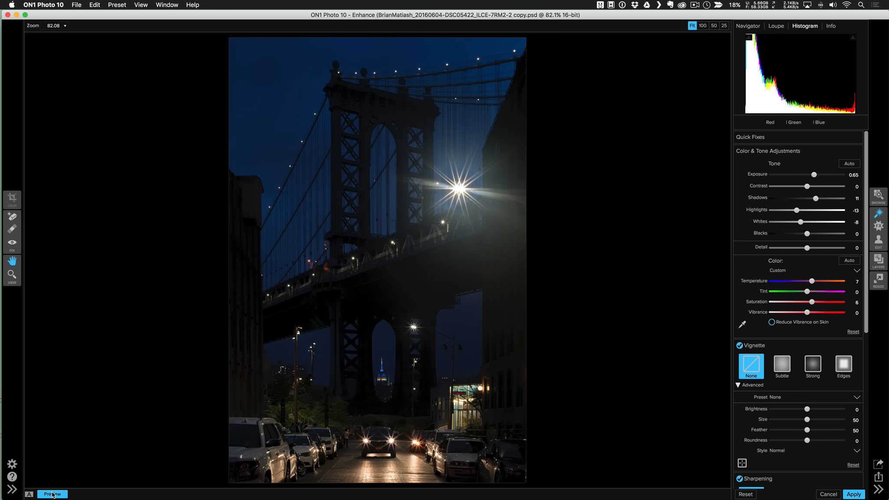
left_click(52, 494)
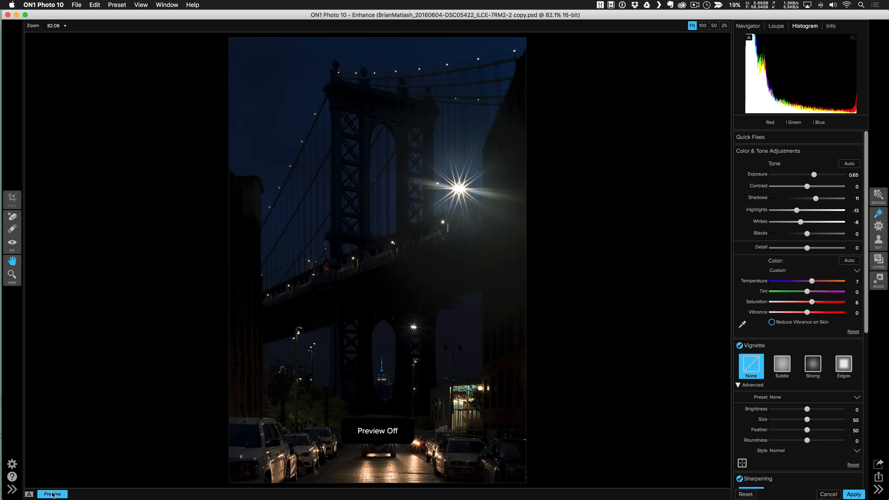
left_click(53, 494)
left_click(52, 494)
left_click(52, 493)
left_click_drag(815, 199, 821, 199)
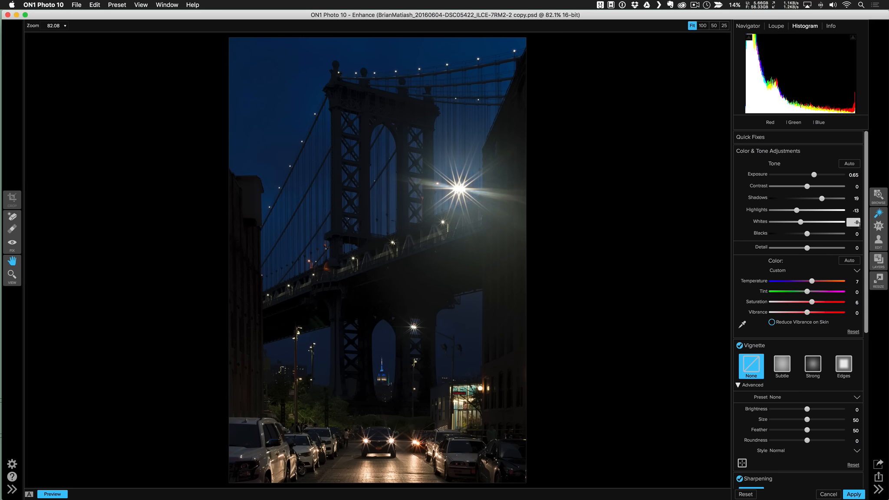
Switch to the Effects module and add a Dynamic Contrast filter
left_click(877, 229)
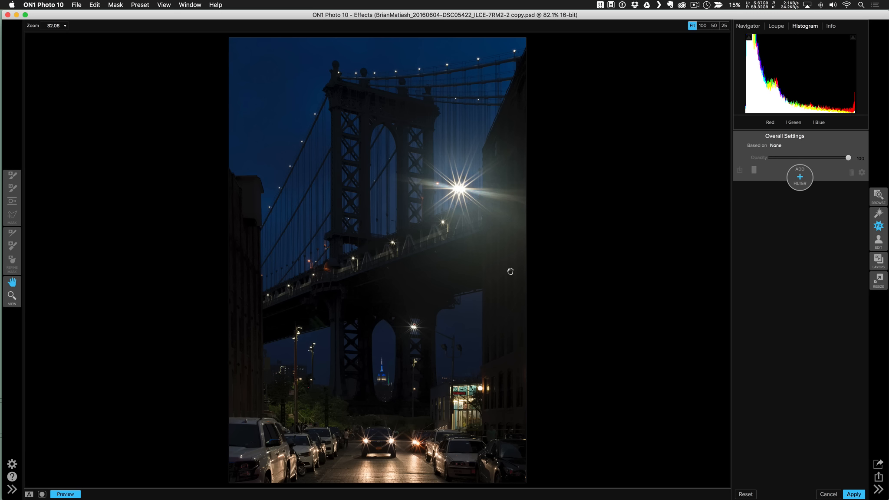
left_click(800, 184)
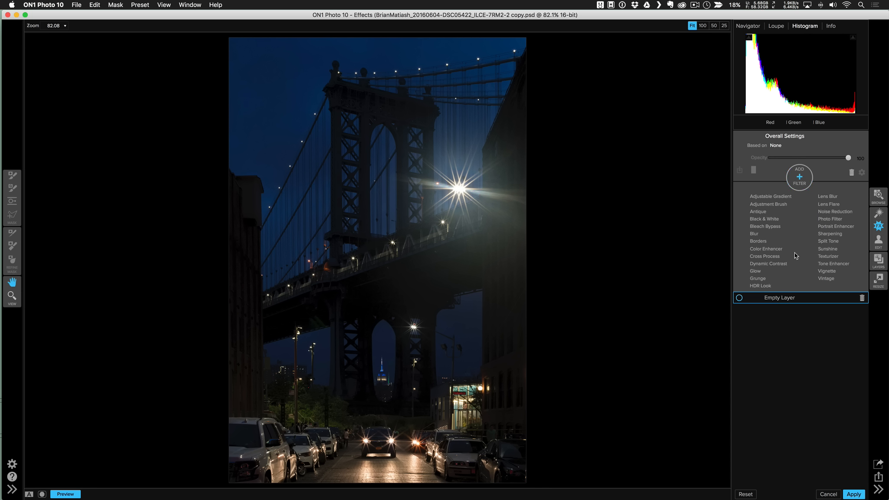
left_click(780, 265)
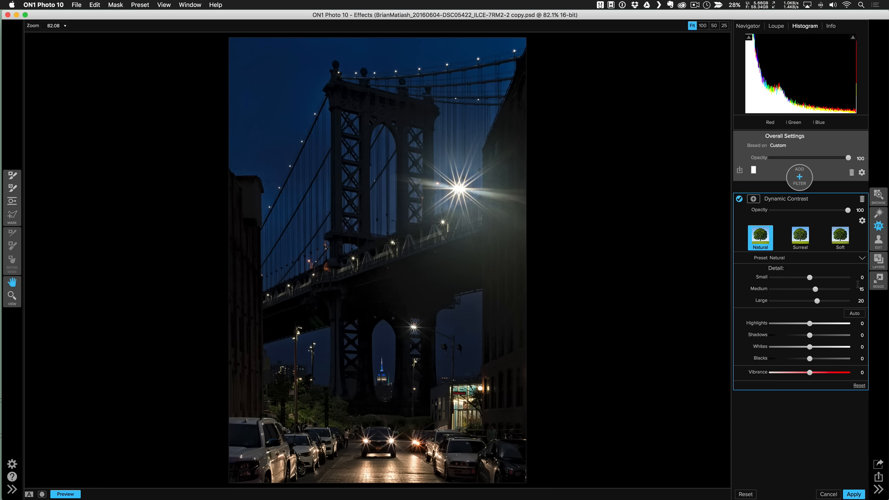
Set the Dynamic Contrast filter's Small, Medium and Large detail to 9 each, and reduce its opacity to about 49
left_click(861, 277)
type("9")
key("Tab")
type("9")
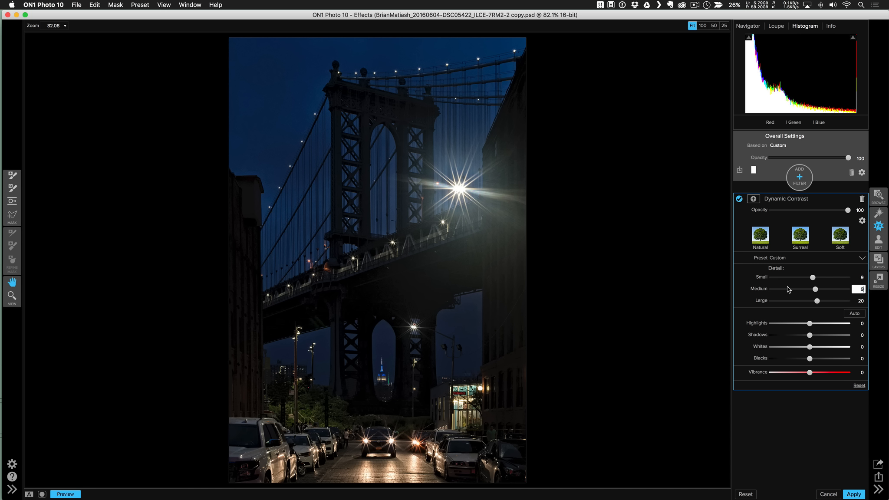
key("Tab")
type("9")
key("Tab")
key("Tab")
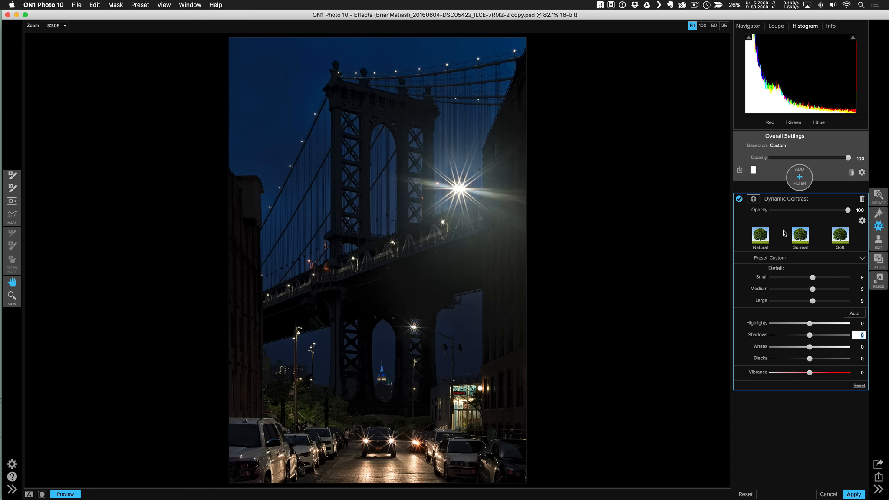
left_click(808, 210)
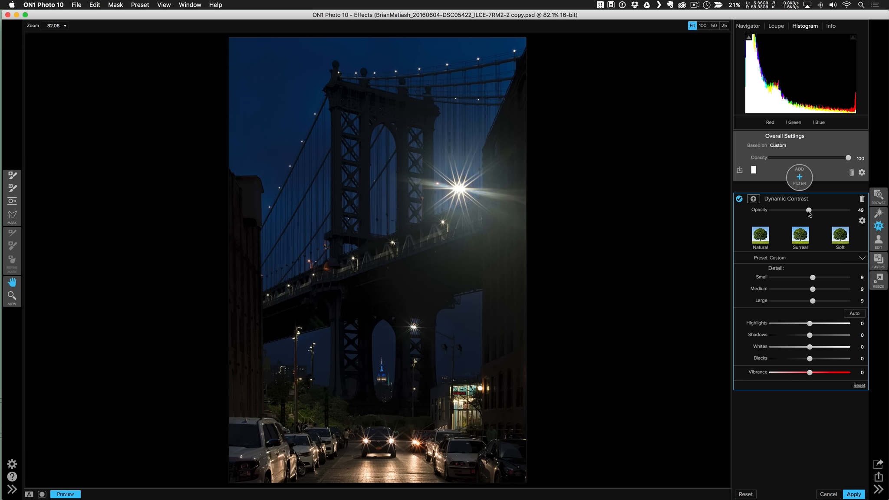
left_click_drag(809, 213, 809, 214)
Add a Vintage filter above Dynamic Contrast and apply its Cool preset
left_click(793, 183)
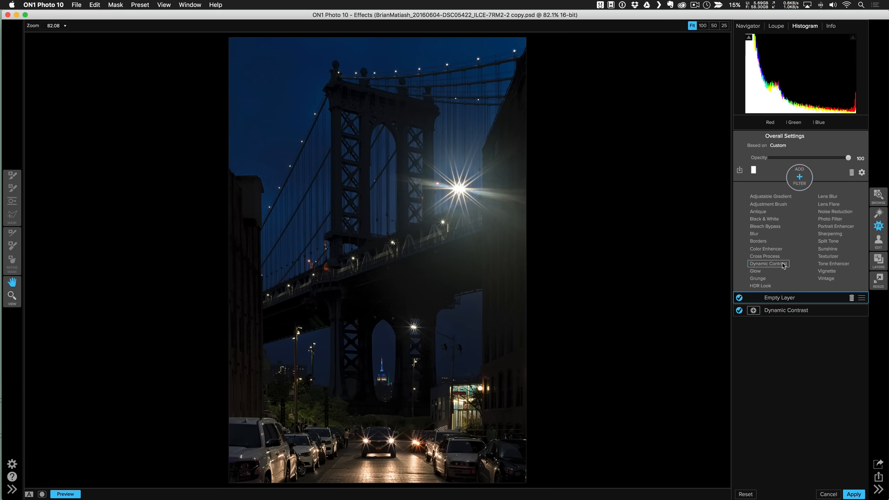
left_click(821, 279)
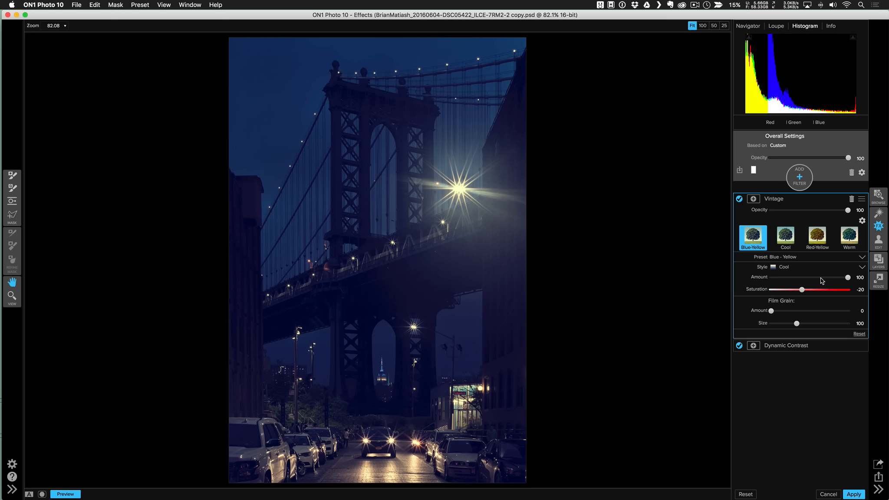
left_click(790, 238)
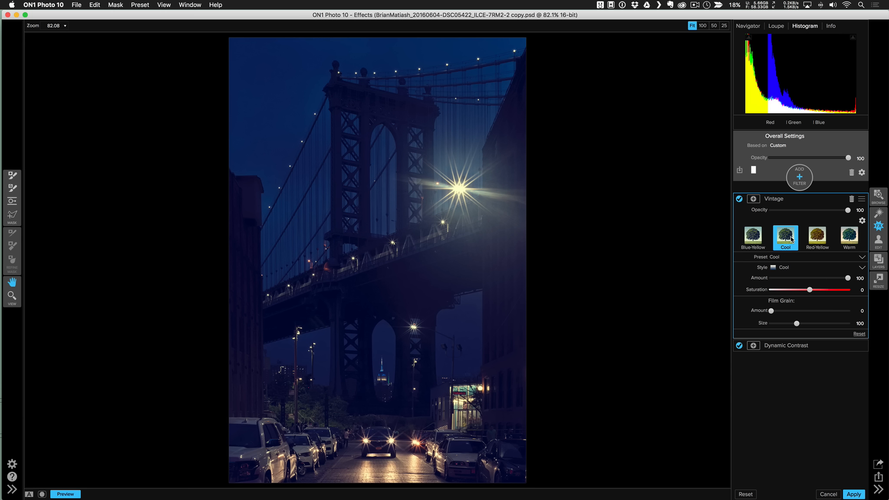
Set the Vintage filter's blending mode to Multiply and reduce its opacity to 37
left_click(862, 221)
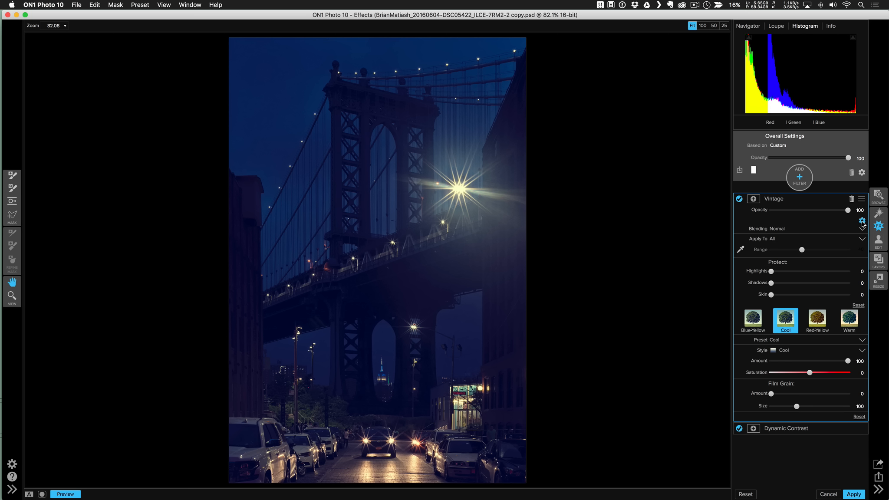
left_click(776, 228)
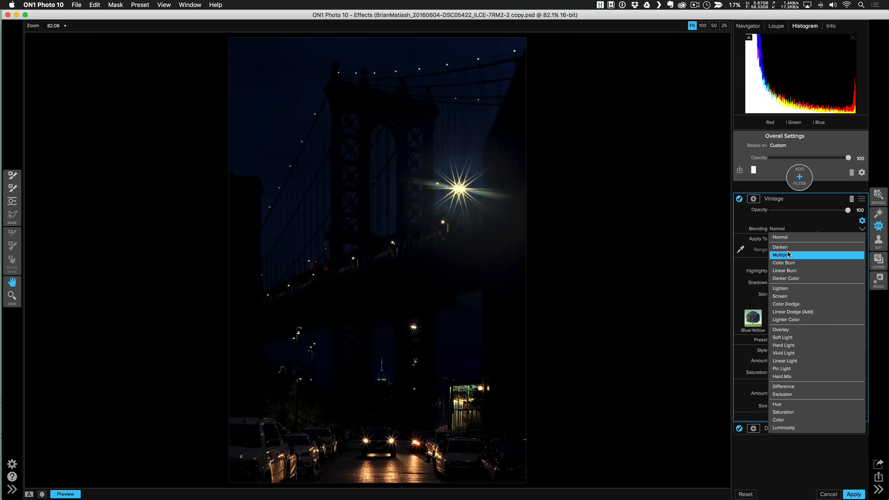
left_click(788, 254)
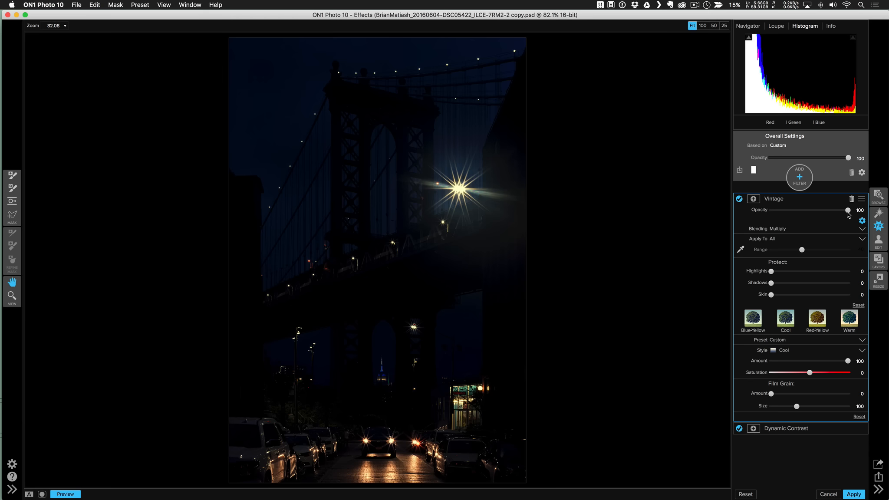
left_click_drag(846, 210, 800, 214)
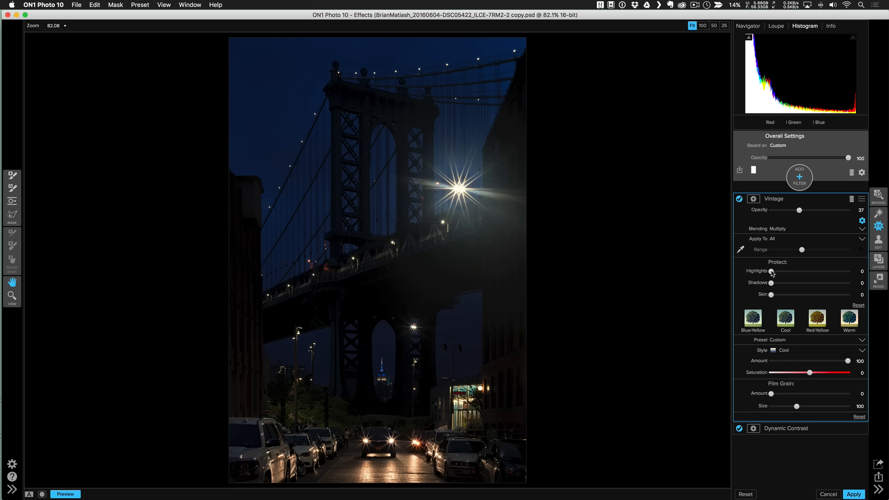
Protect the highlights at 64 in the Vintage filter, and compare the photo with the filter off and on
left_click_drag(771, 272, 847, 271)
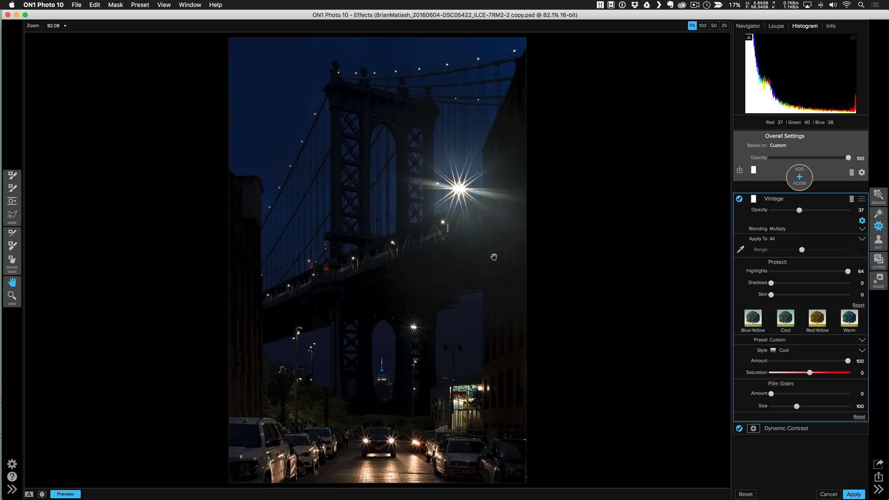
left_click(739, 199)
left_click(739, 199)
left_click(739, 199)
left_click(739, 199)
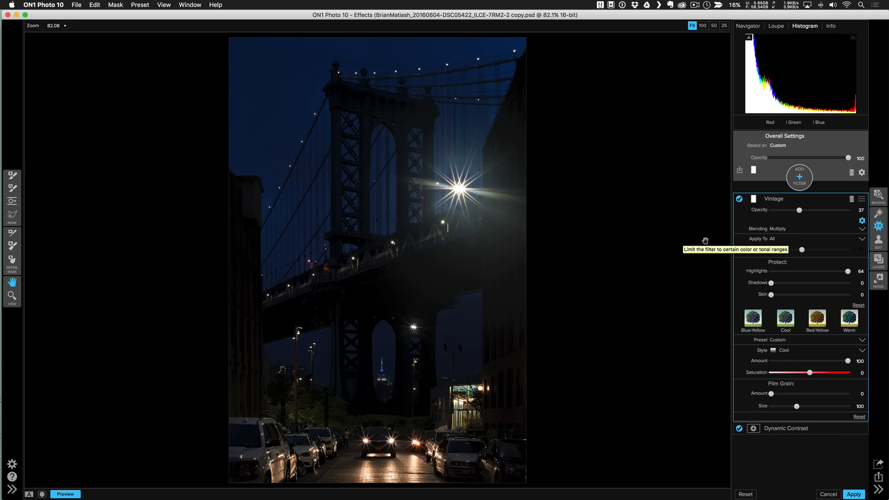
Limit the Vintage filter to Blues and raise its opacity to 100, comparing weak and full strength
left_click(775, 241)
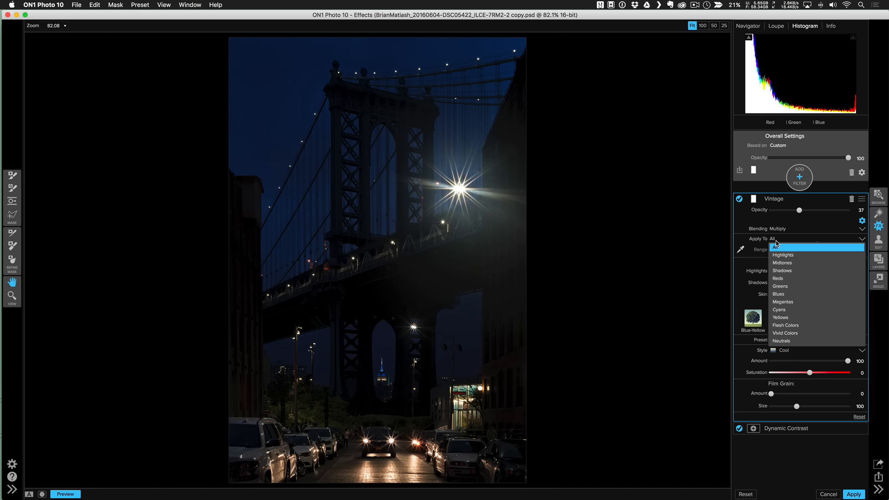
left_click(806, 294)
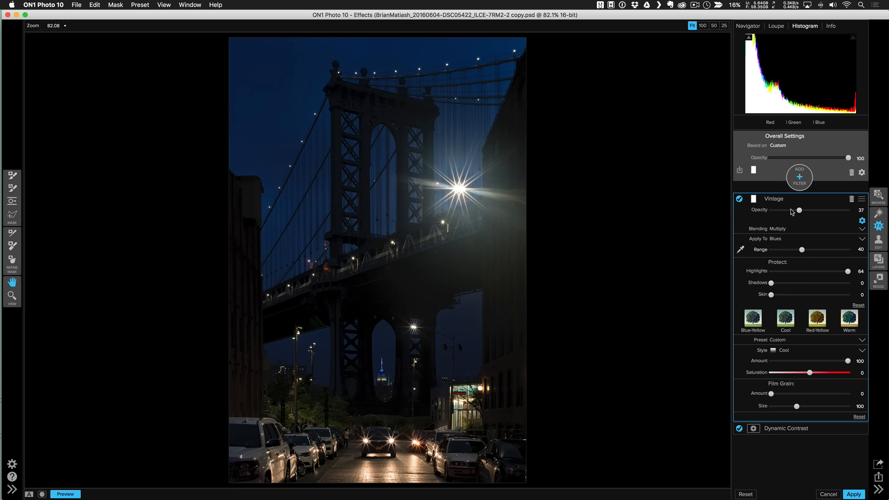
left_click_drag(799, 211, 861, 209)
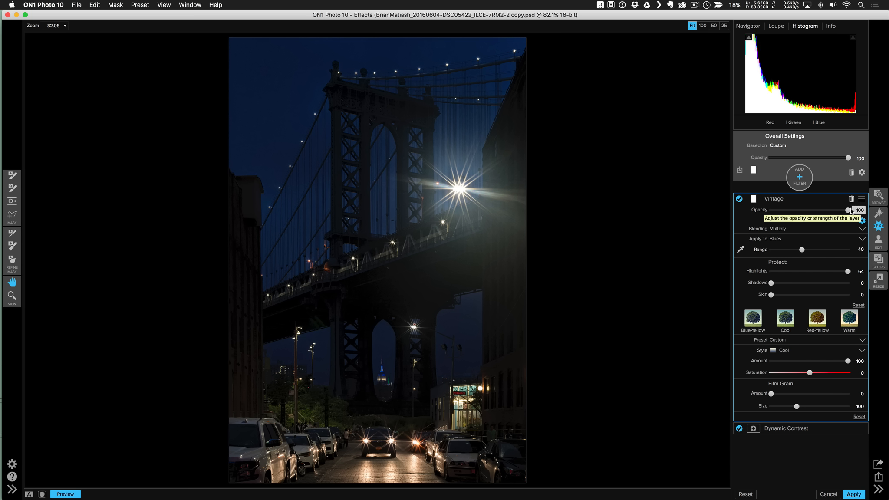
left_click(773, 210)
left_click_drag(772, 211, 849, 212)
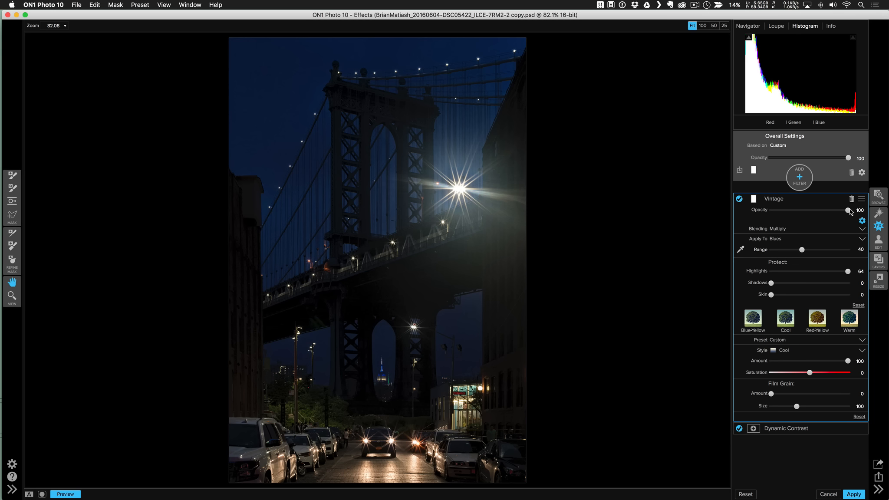
Add a Bleach Bypass filter and choose a deep blue as its tint color
left_click(804, 183)
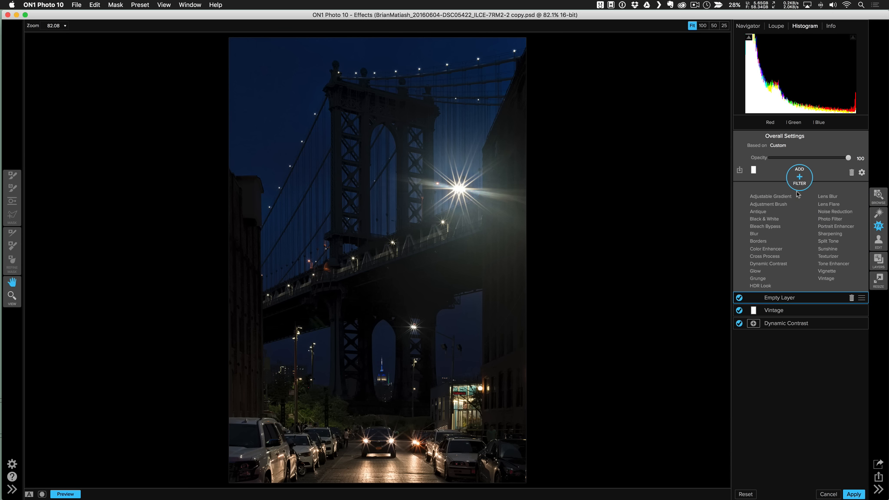
left_click(778, 227)
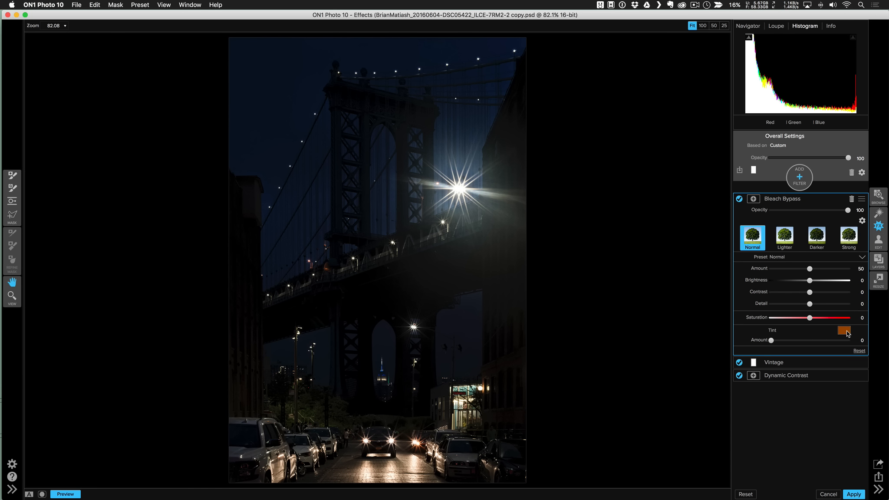
left_click(846, 333)
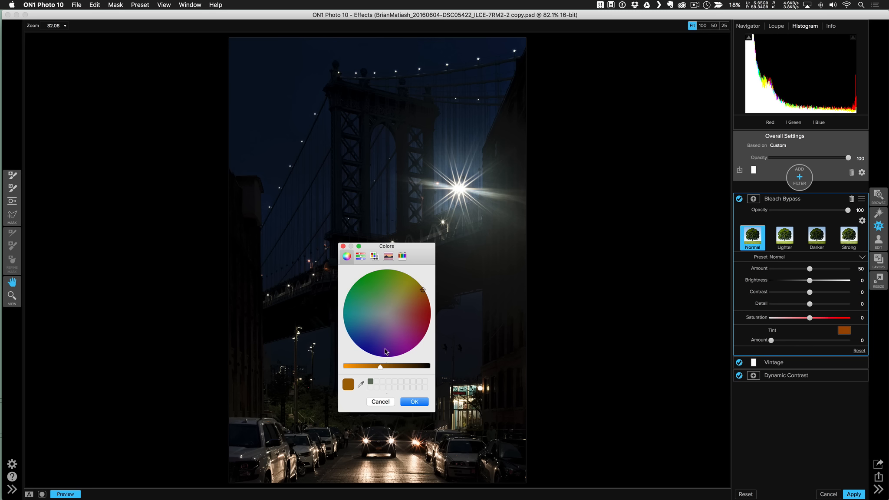
left_click(375, 343)
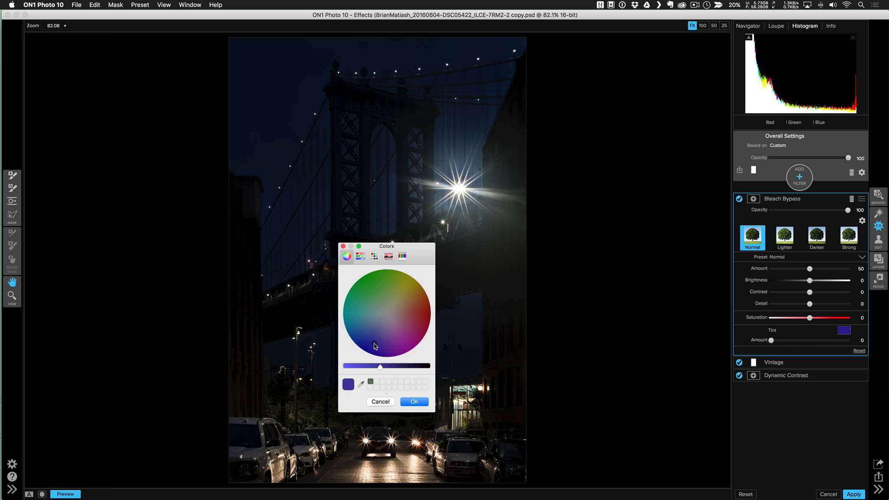
left_click(371, 346)
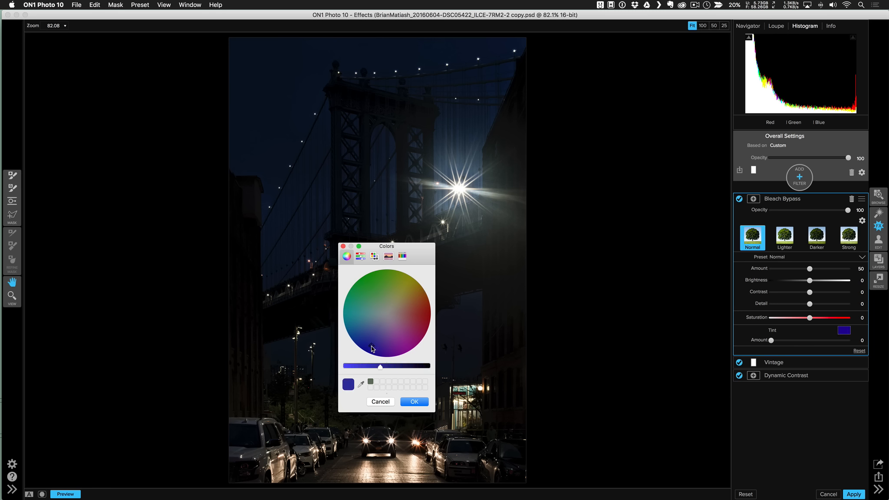
left_click(417, 402)
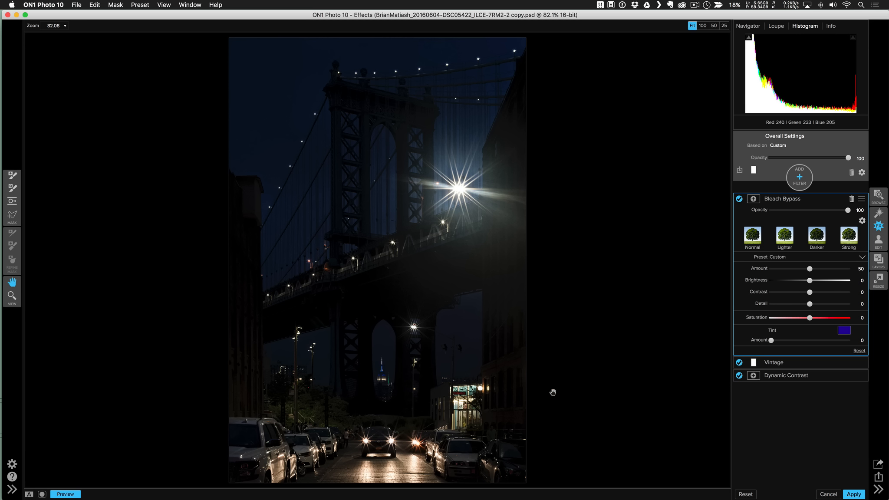
Try the Bleach Bypass tint at an amount of 14, and return it to 0
left_click(781, 341)
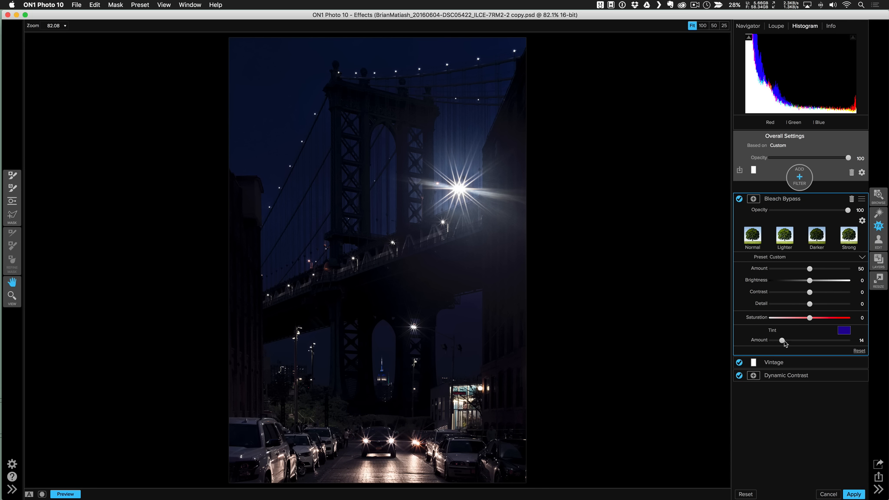
left_click_drag(782, 341, 758, 343)
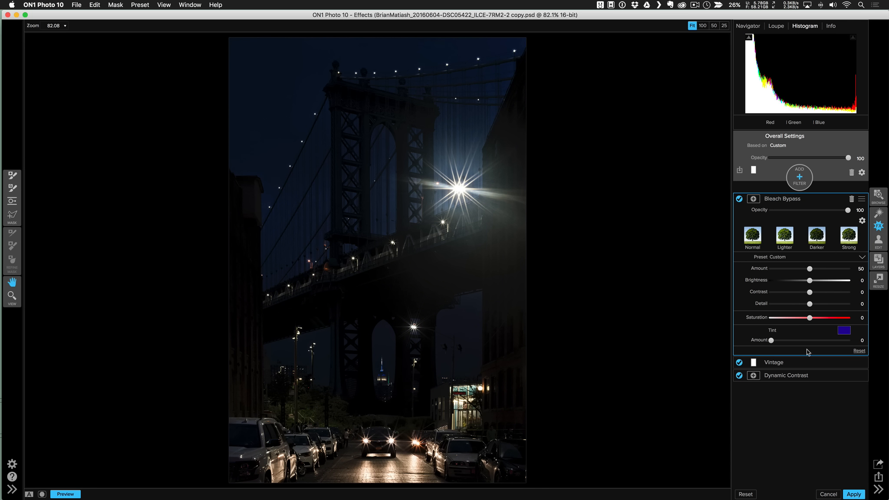
Set the Bleach Bypass tint amount to 18 and blend the filter in Overlay mode at 50 opacity
left_click(785, 341)
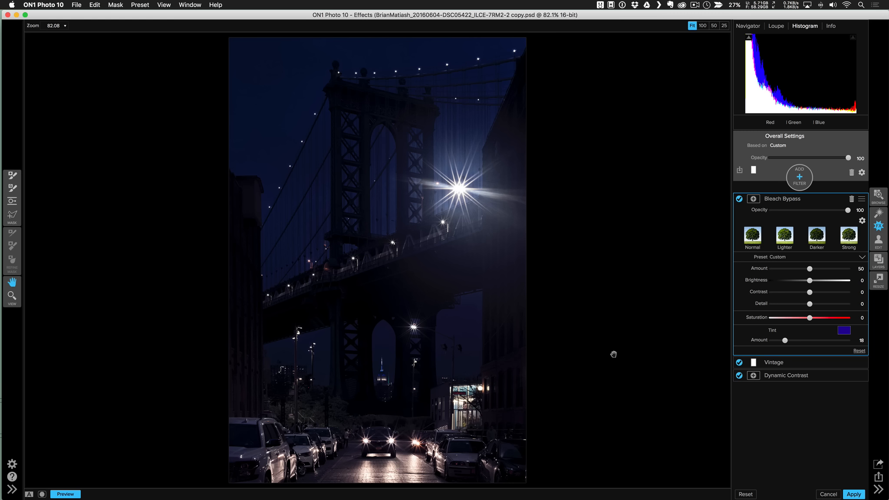
left_click(862, 220)
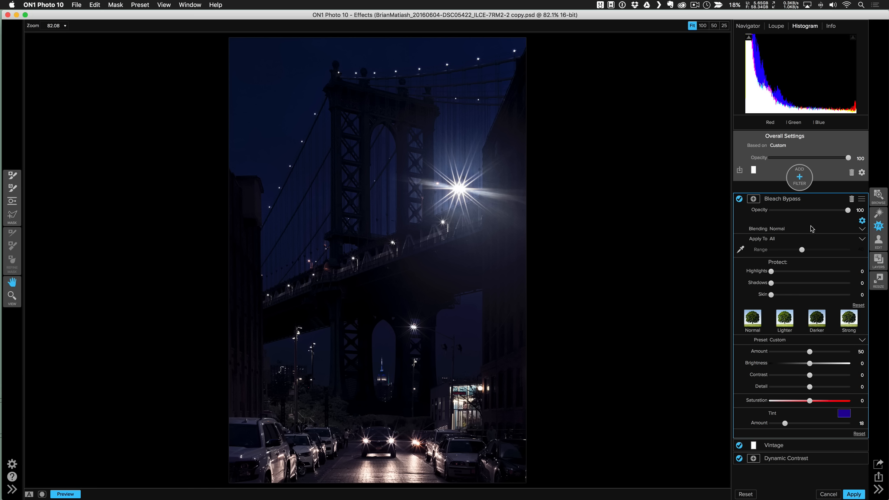
left_click(789, 230)
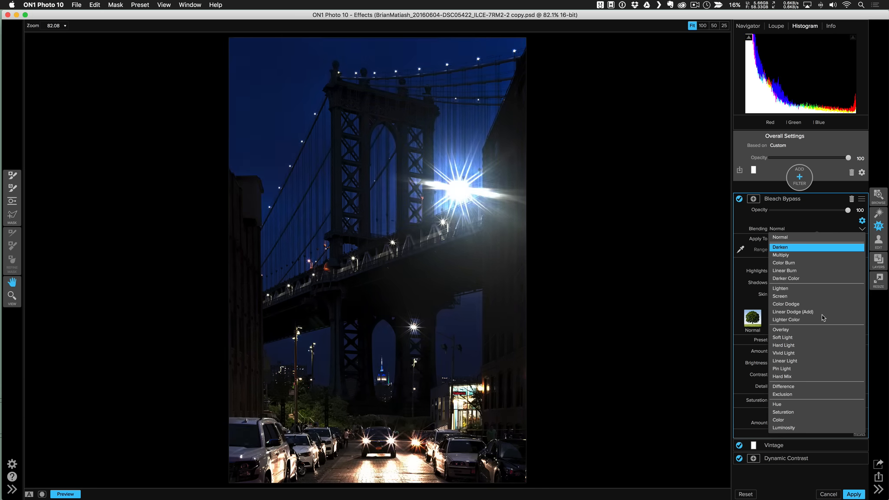
left_click(806, 329)
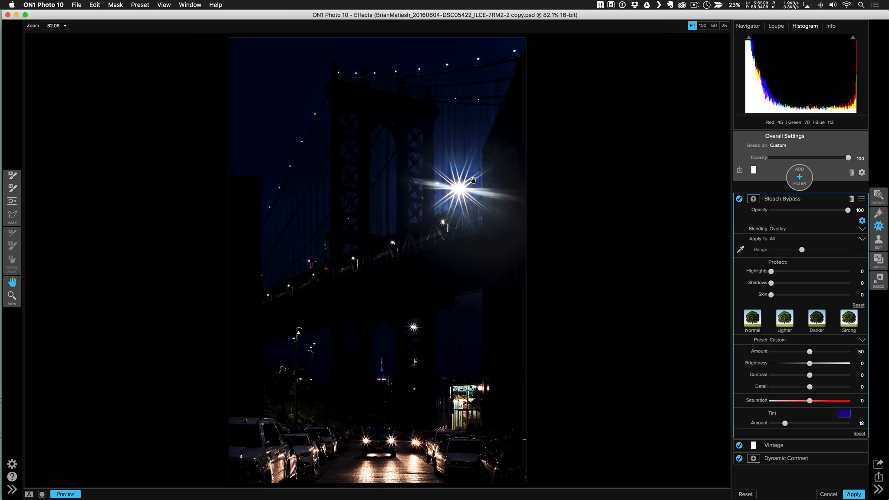
left_click_drag(845, 214, 809, 214)
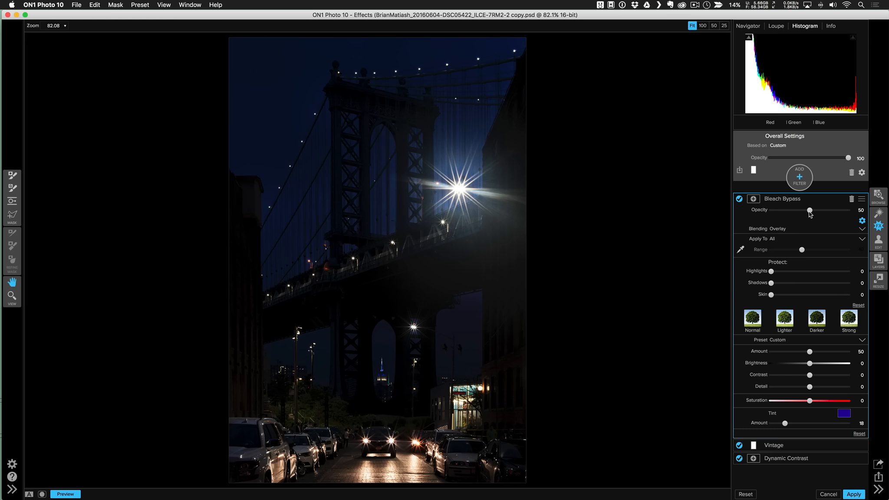
Add a Glow filter at 37 opacity and set its warmth to 25
left_click(799, 182)
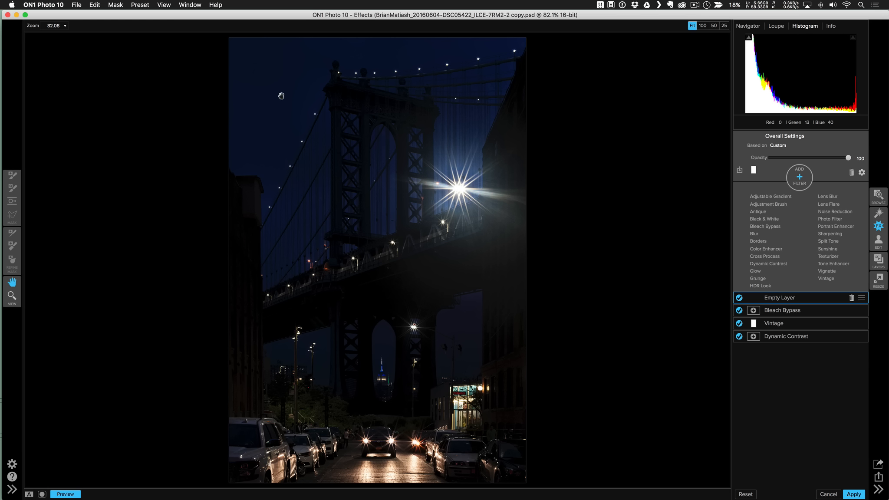
left_click(752, 270)
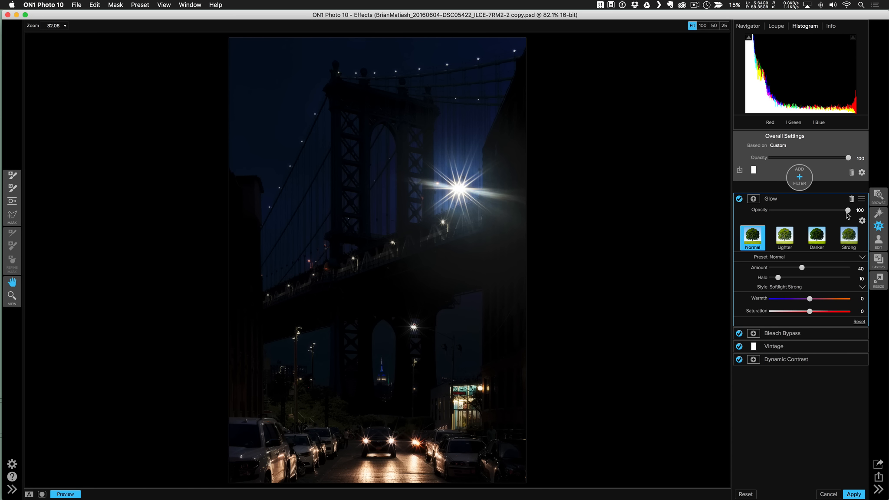
left_click_drag(847, 215, 799, 214)
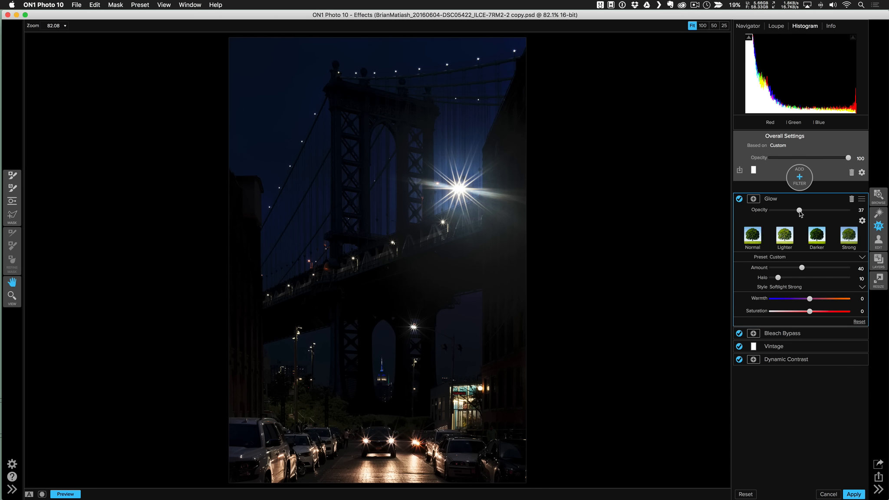
left_click_drag(809, 298, 815, 298)
left_click_drag(814, 299, 818, 299)
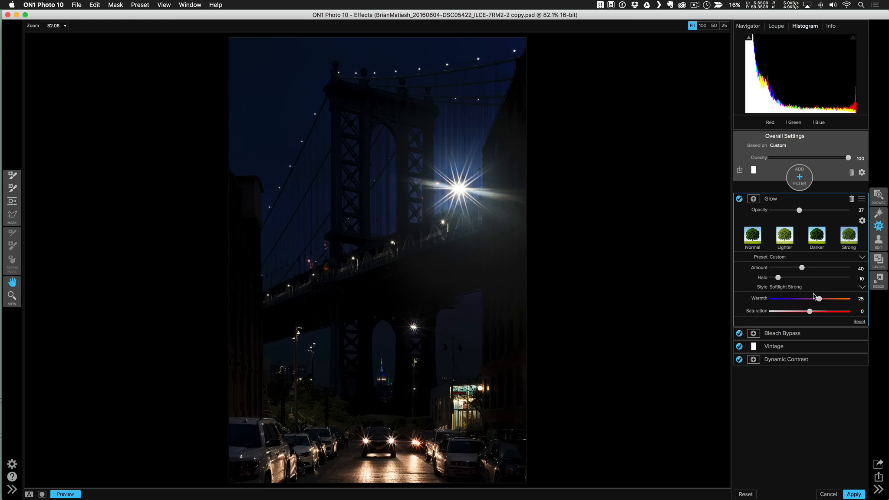
Raise the Glow filter's opacity to 58, and compare the photo with the filter off and on
left_click_drag(800, 211, 816, 212)
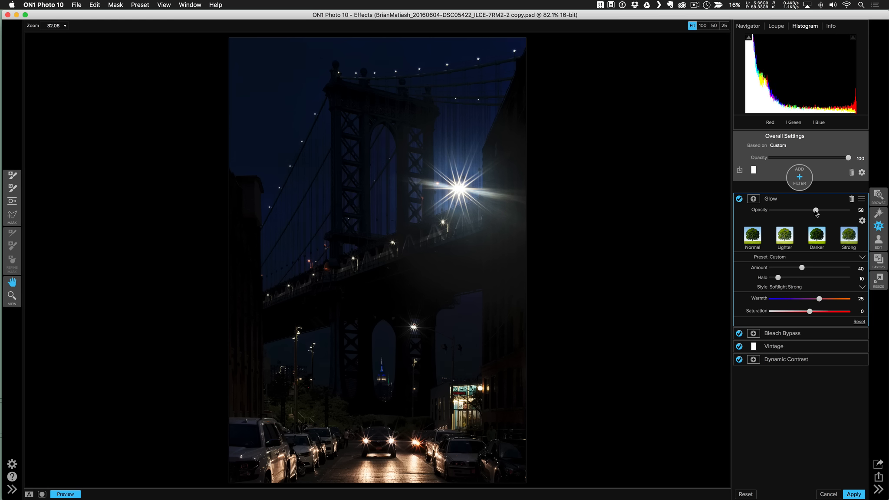
left_click(739, 198)
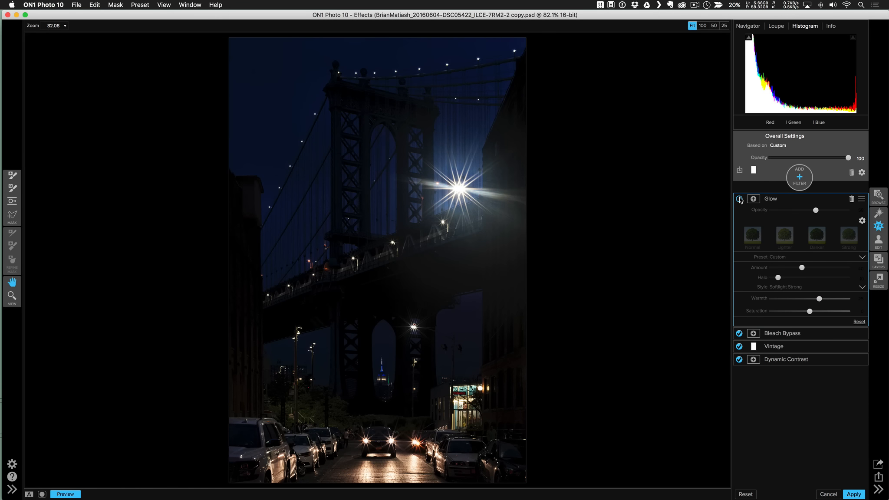
left_click(739, 199)
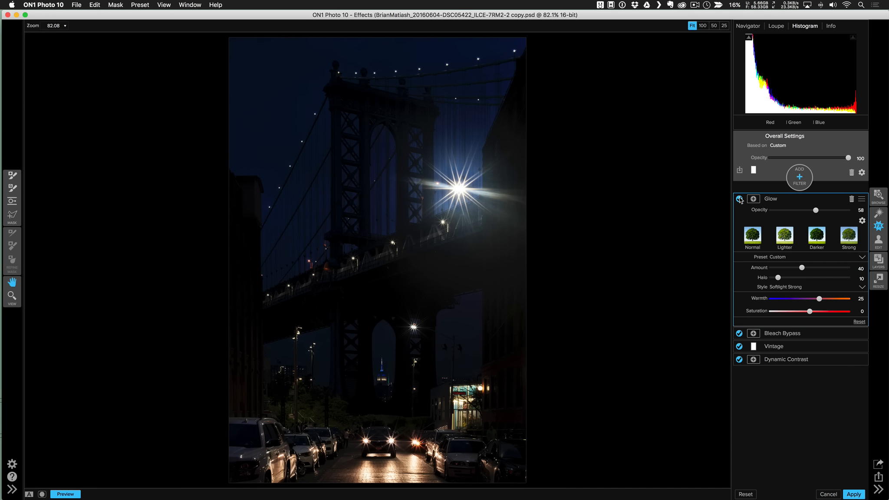